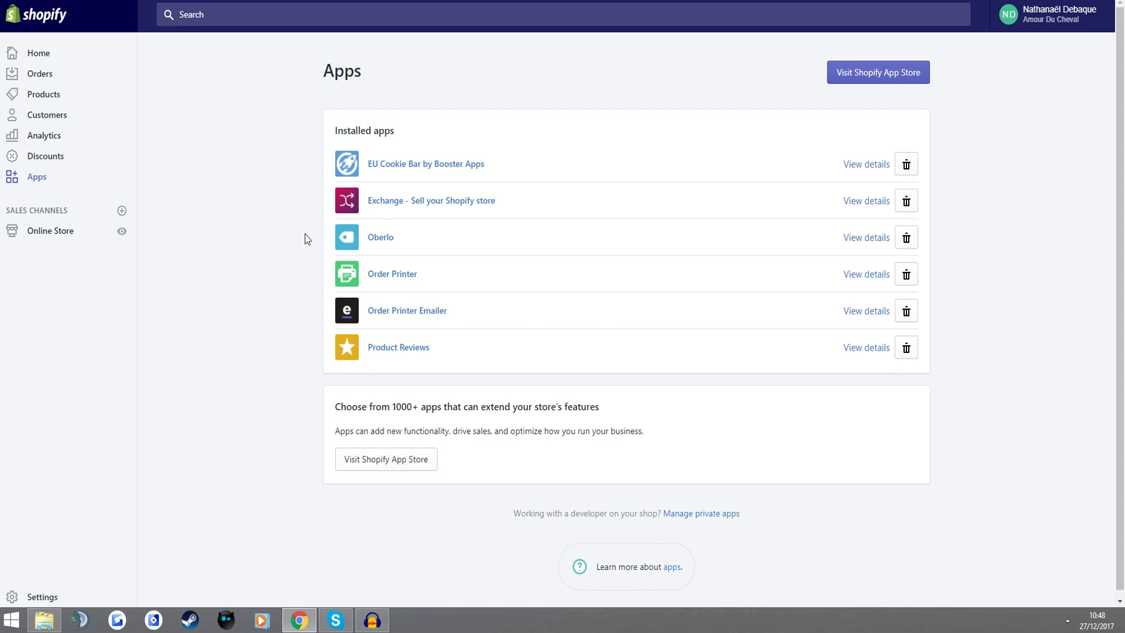
Open the template management of the Order Printer app and delete the Packing slip template.
scroll(304, 235, "down", 1)
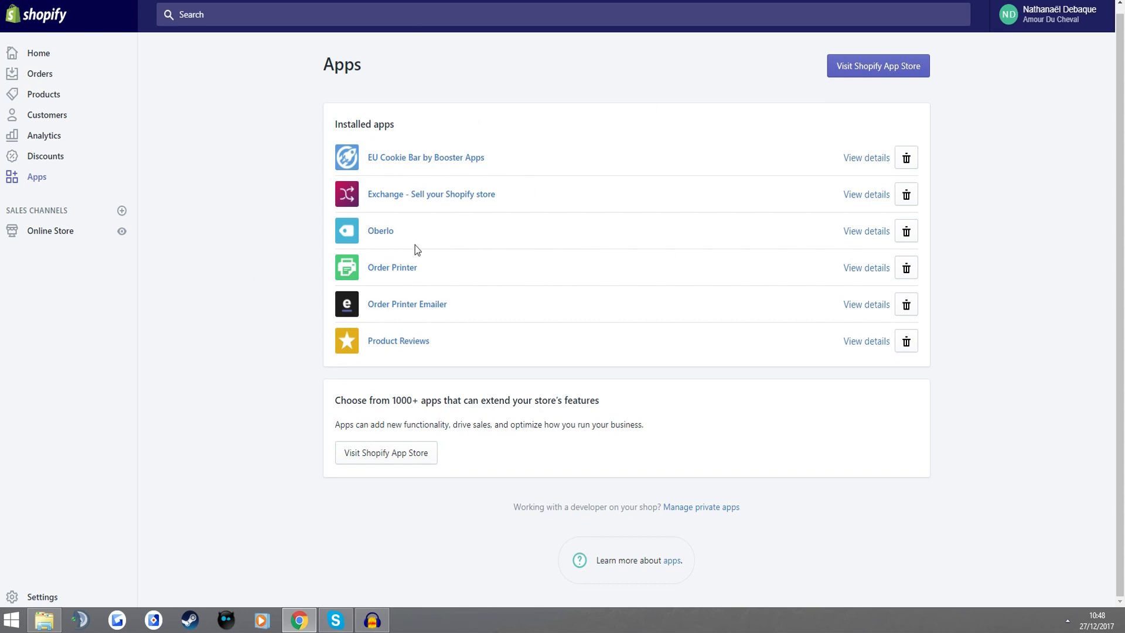
left_click(404, 270)
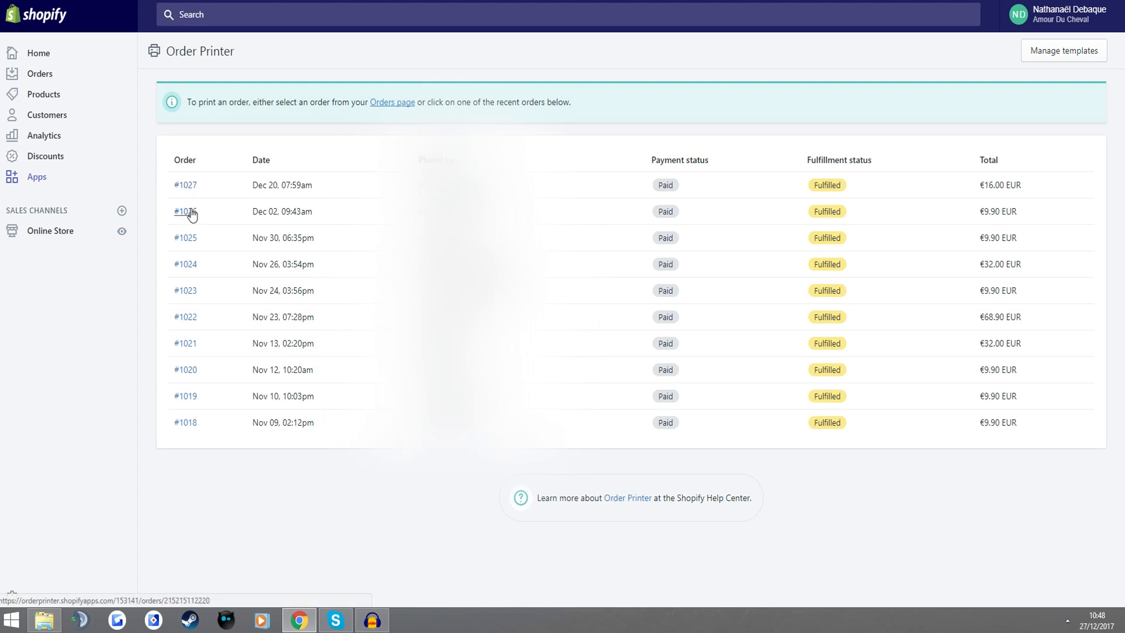
left_click(1064, 51)
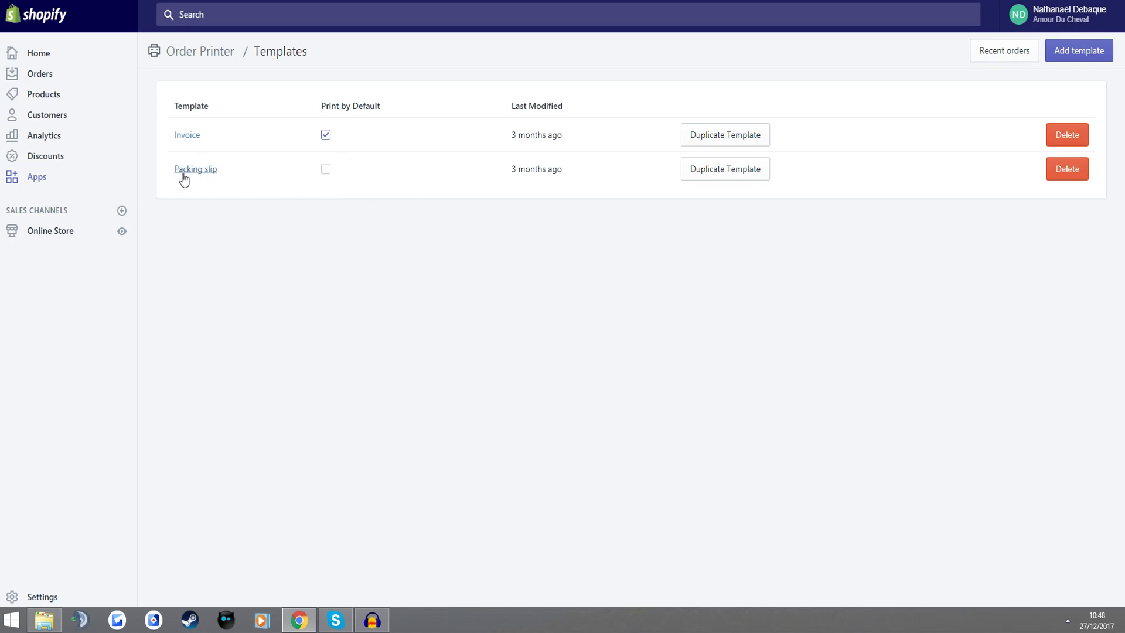
left_click(1054, 170)
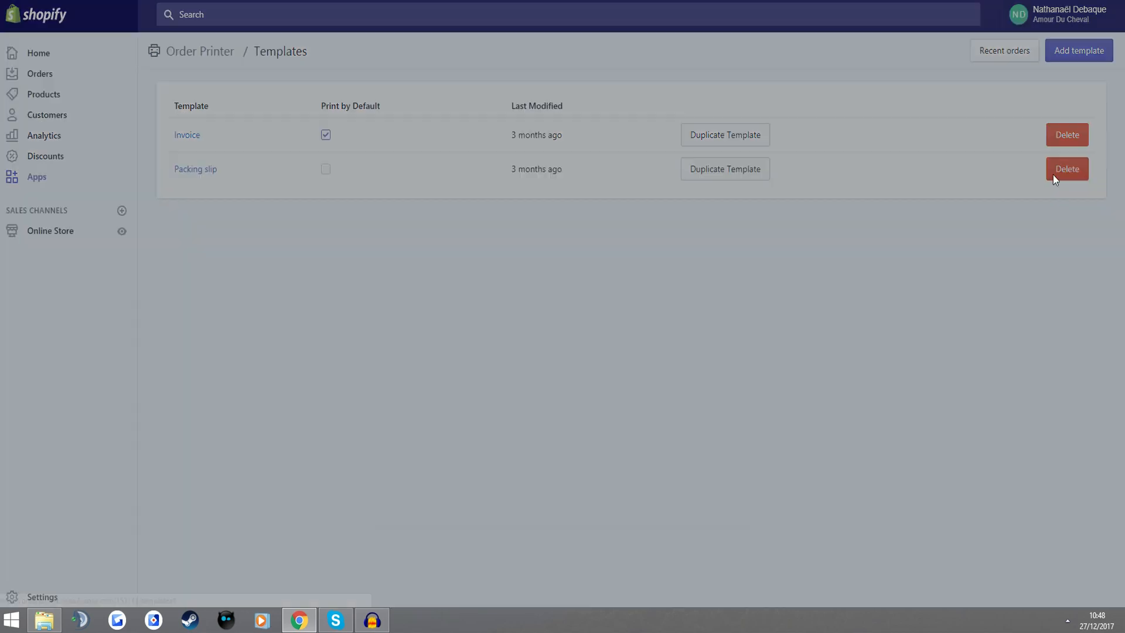
left_click(717, 360)
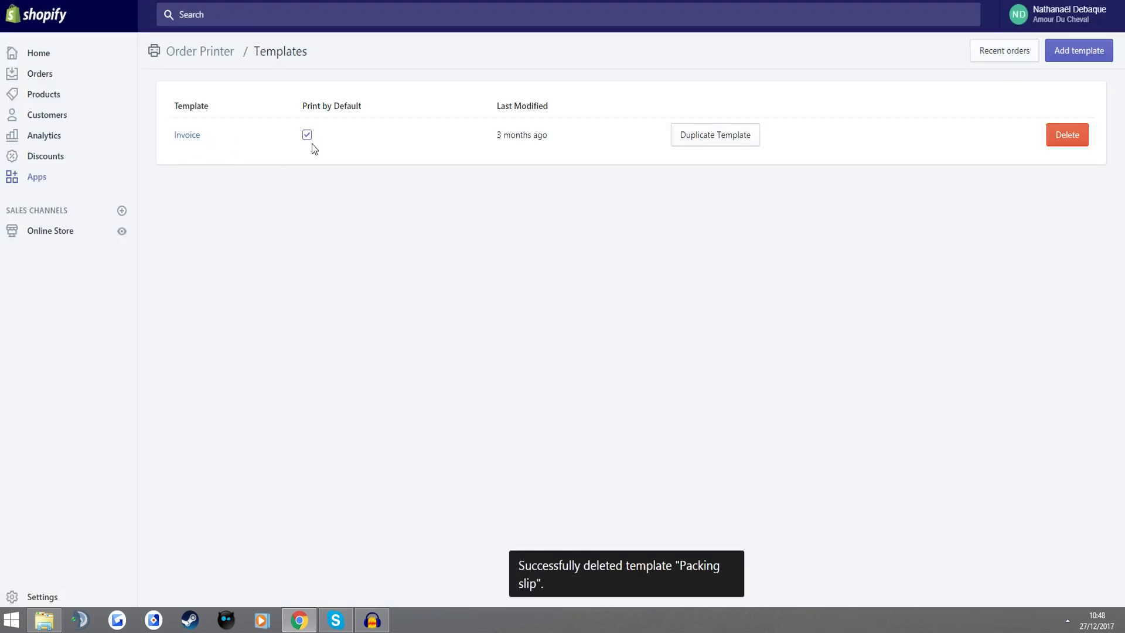
Open the Invoice template and examine its code, including the header line with the order name.
left_click(196, 136)
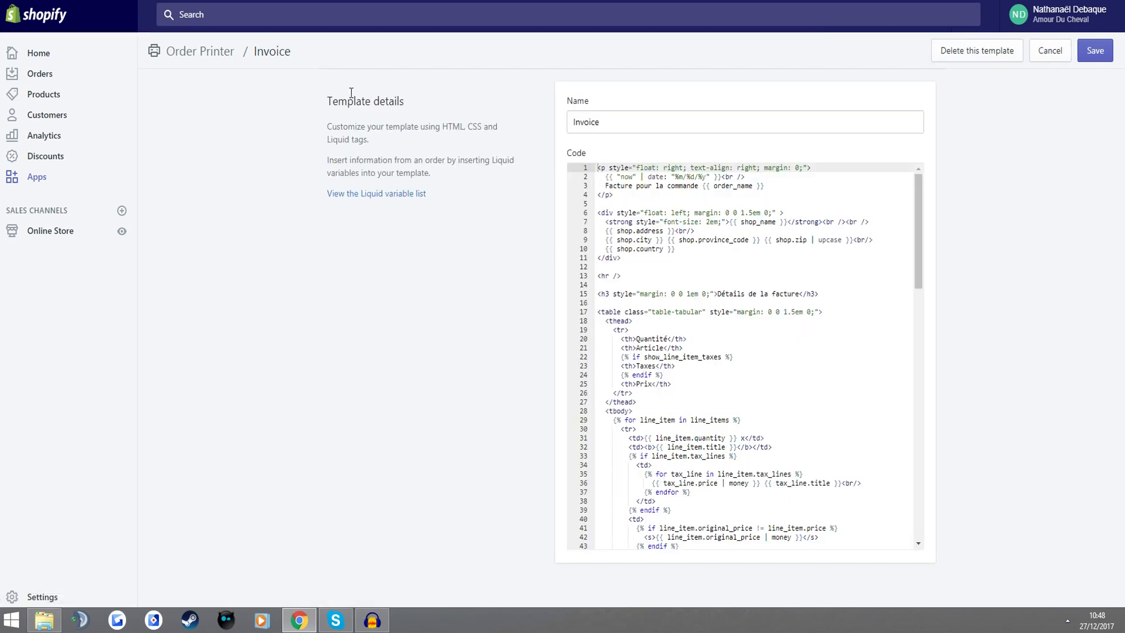
scroll(694, 253, "down", 12)
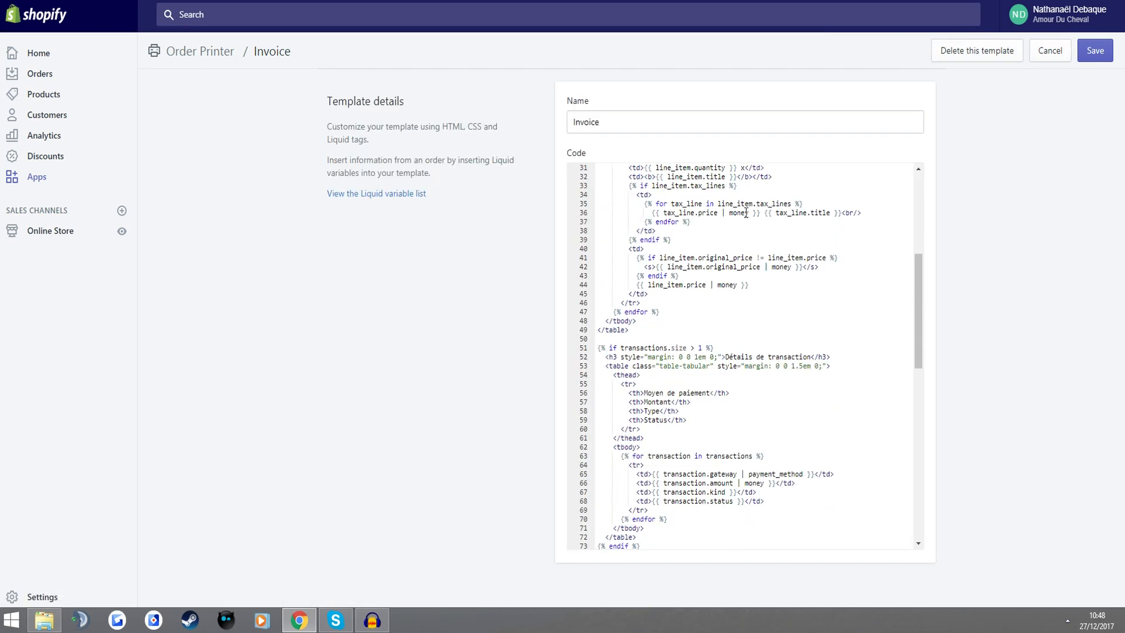
left_click(744, 414)
scroll(744, 415, "down", 3)
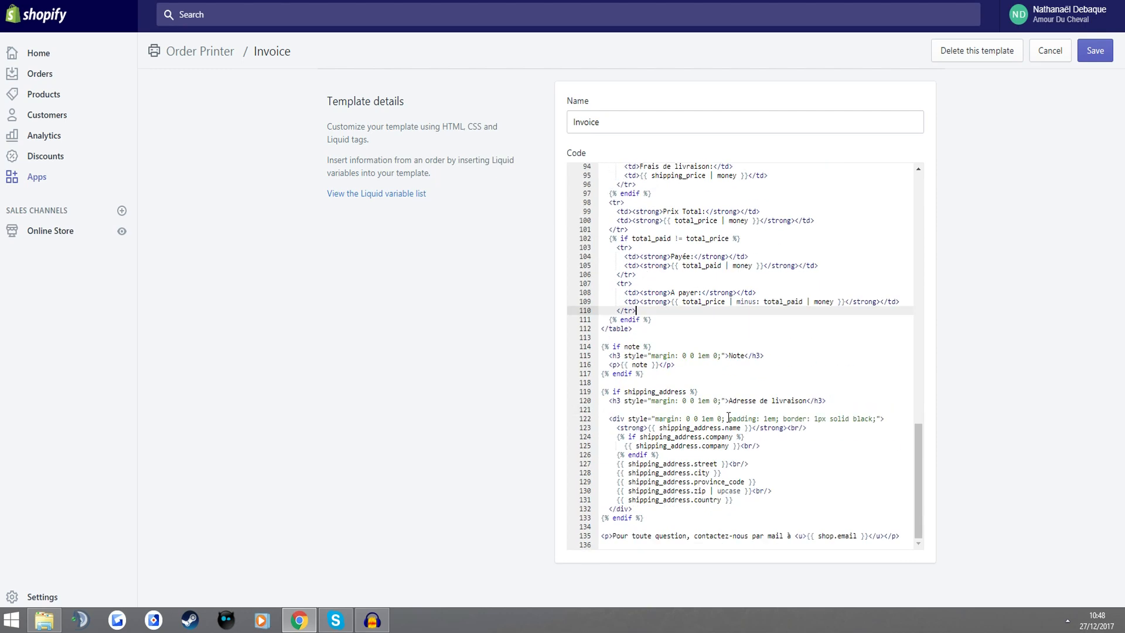
scroll(731, 406, "up", 15)
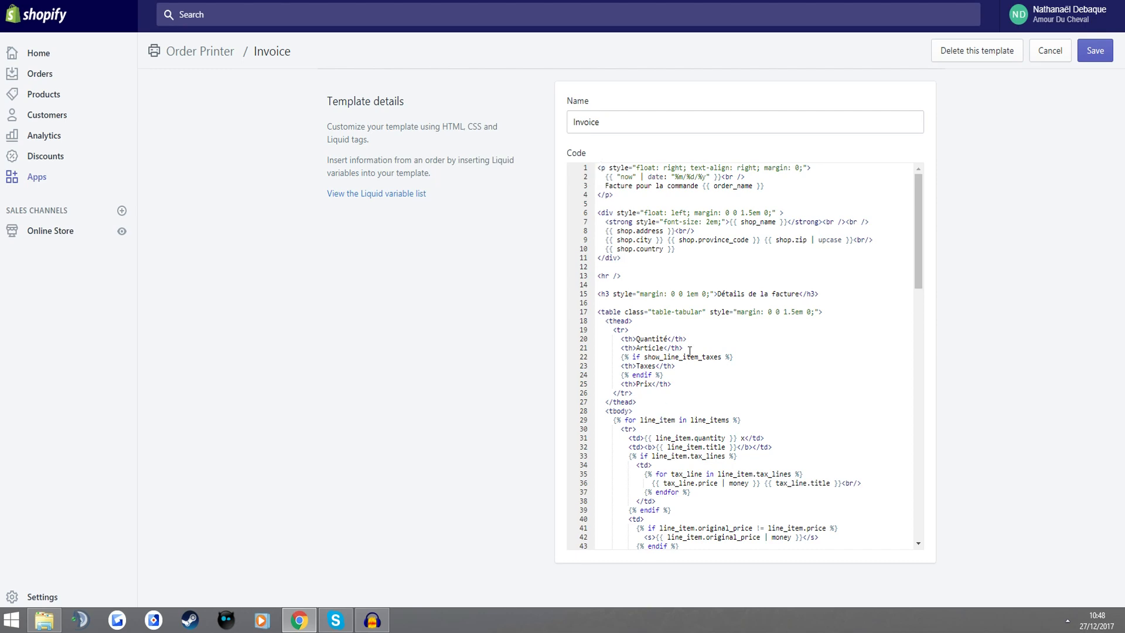
scroll(694, 384, "down", 3)
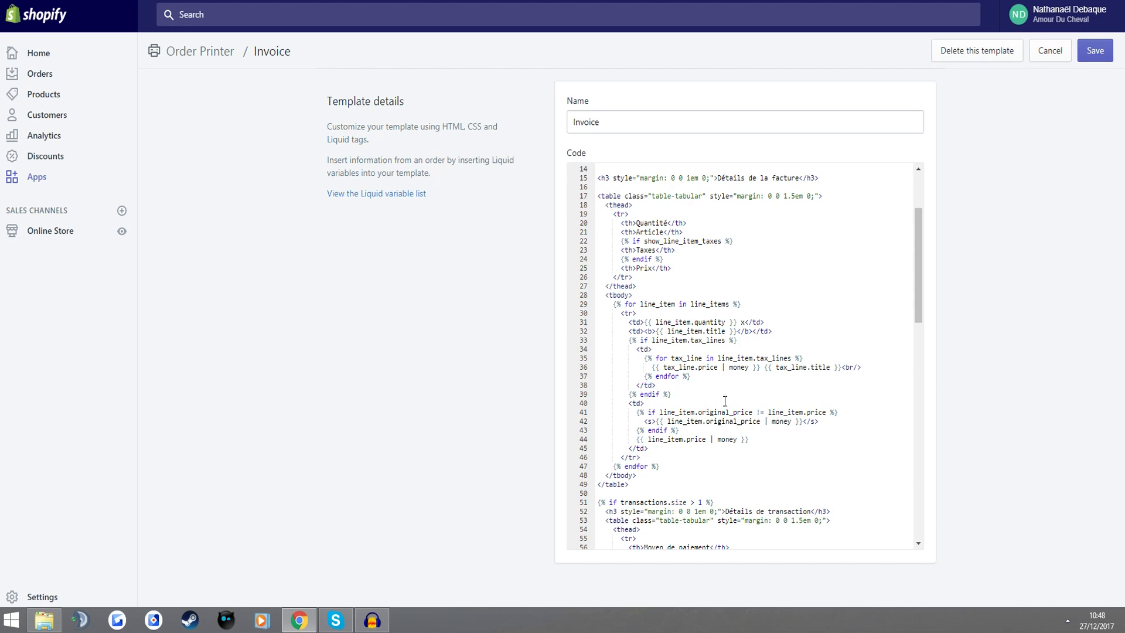
scroll(721, 399, "up", 3)
left_click_drag(607, 186, 699, 186)
left_click(703, 198)
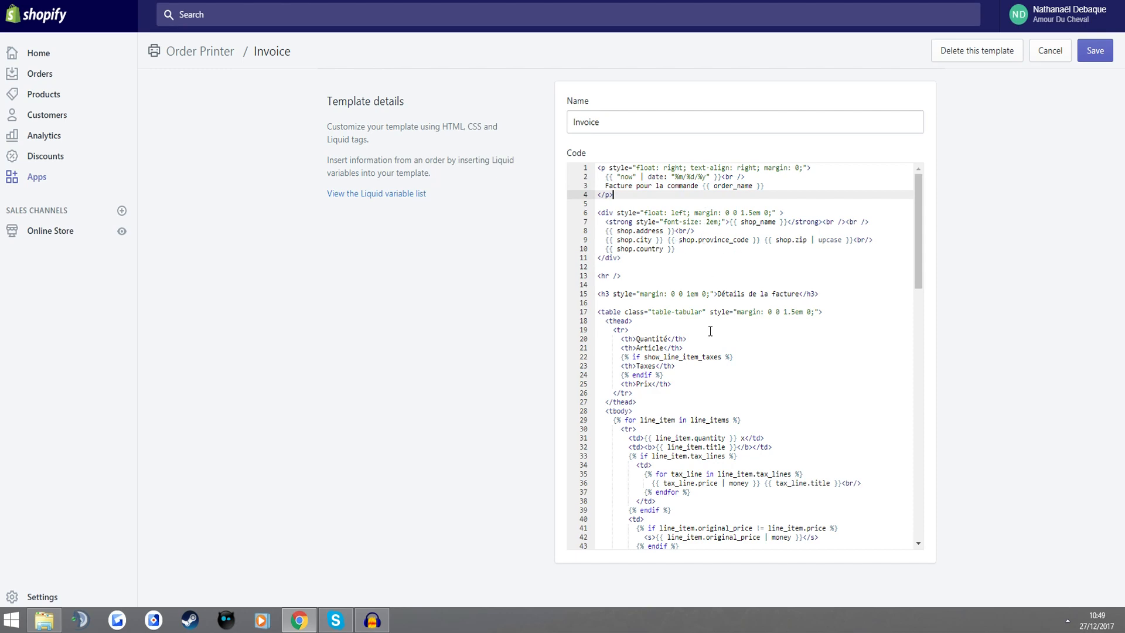
Review the rest of the Invoice template's code down to the closing contact line and save the template.
scroll(708, 326, "down", 2)
scroll(654, 326, "down", 3)
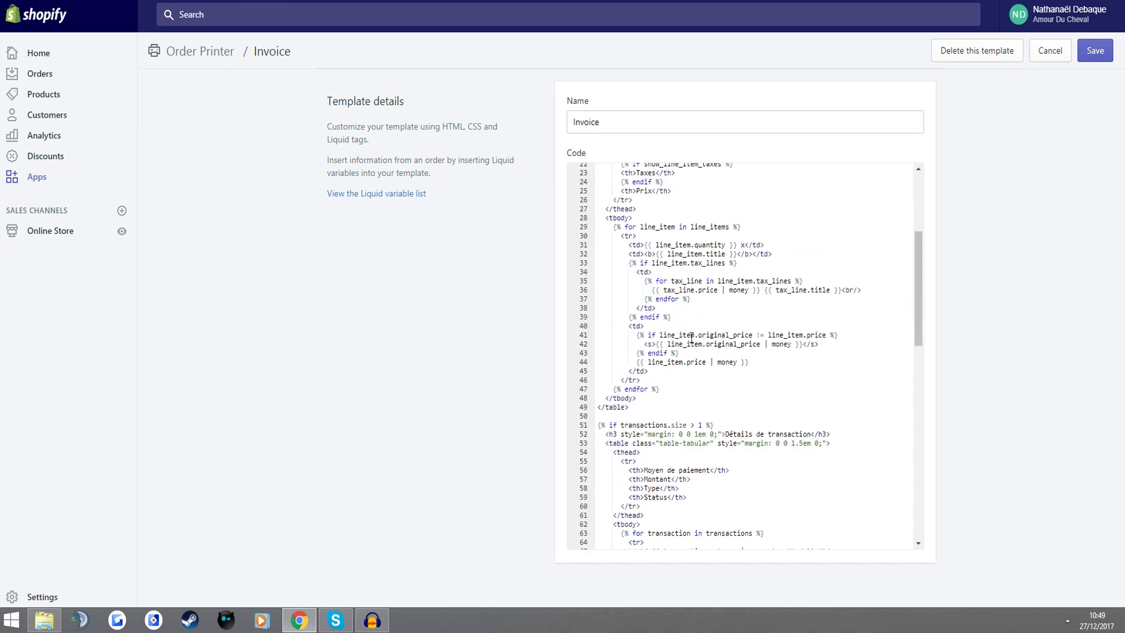
scroll(691, 338, "down", 15)
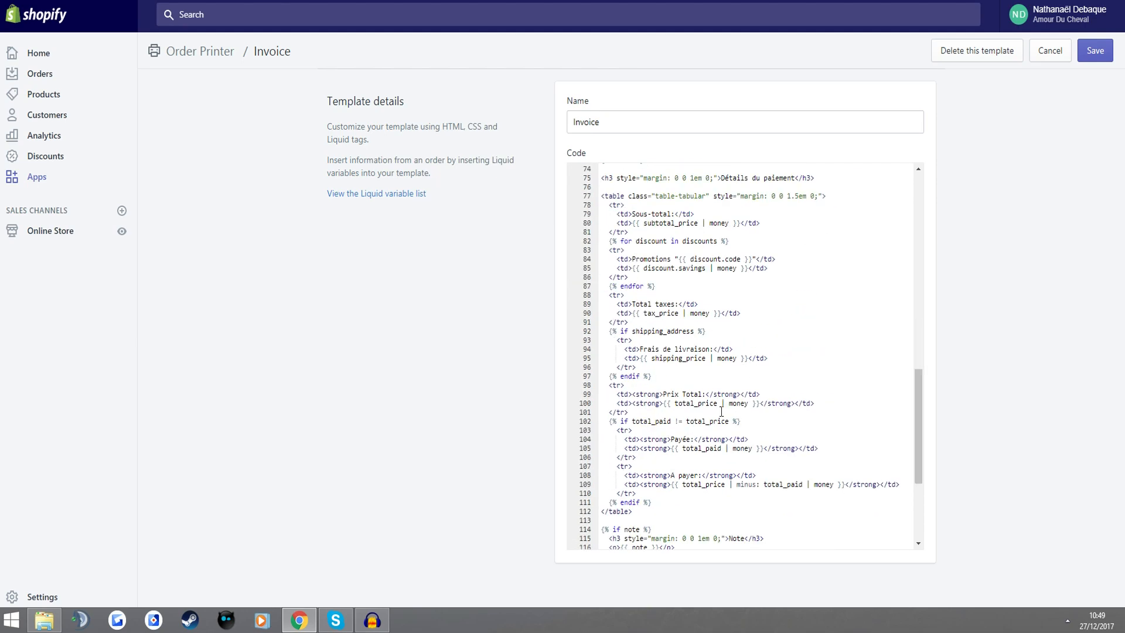
scroll(677, 379, "down", 2)
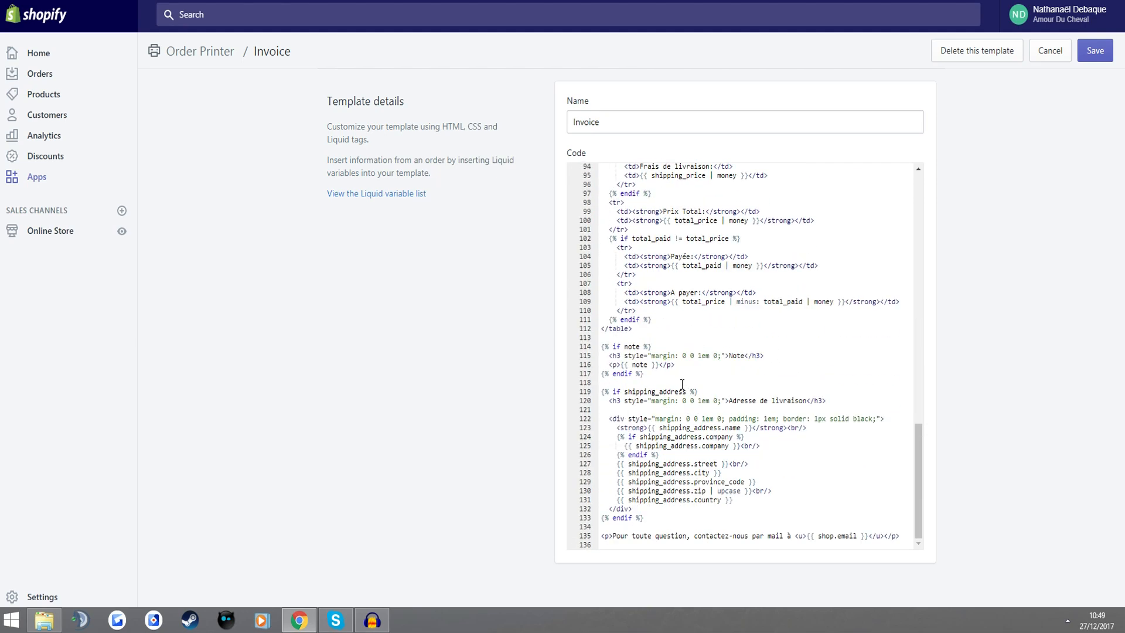
scroll(721, 432, "up", 15)
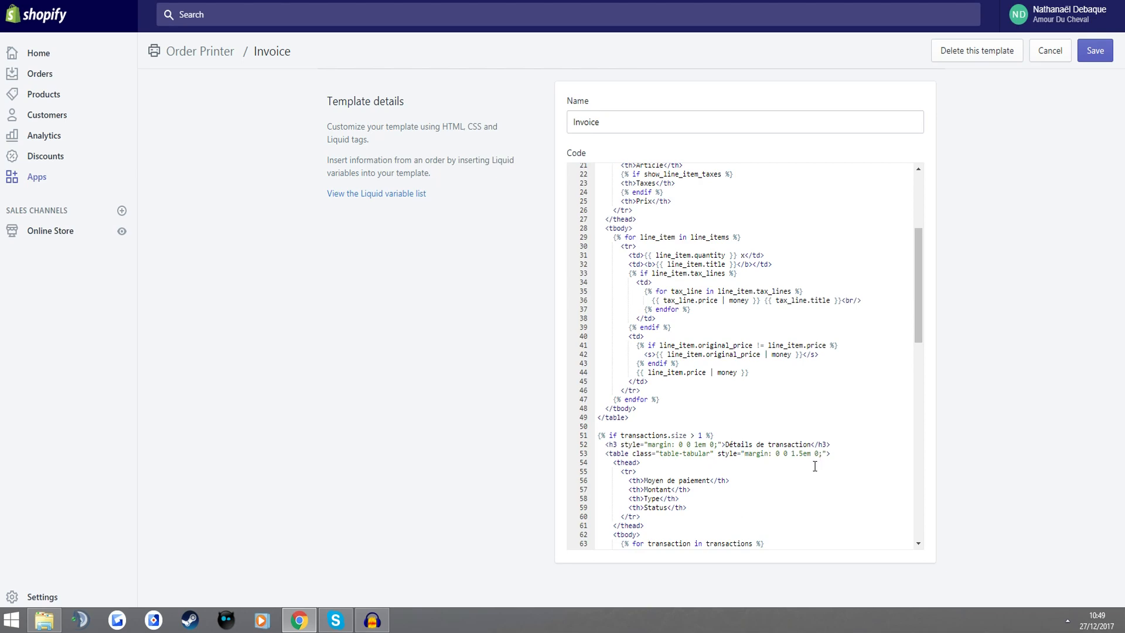
scroll(815, 469, "up", 3)
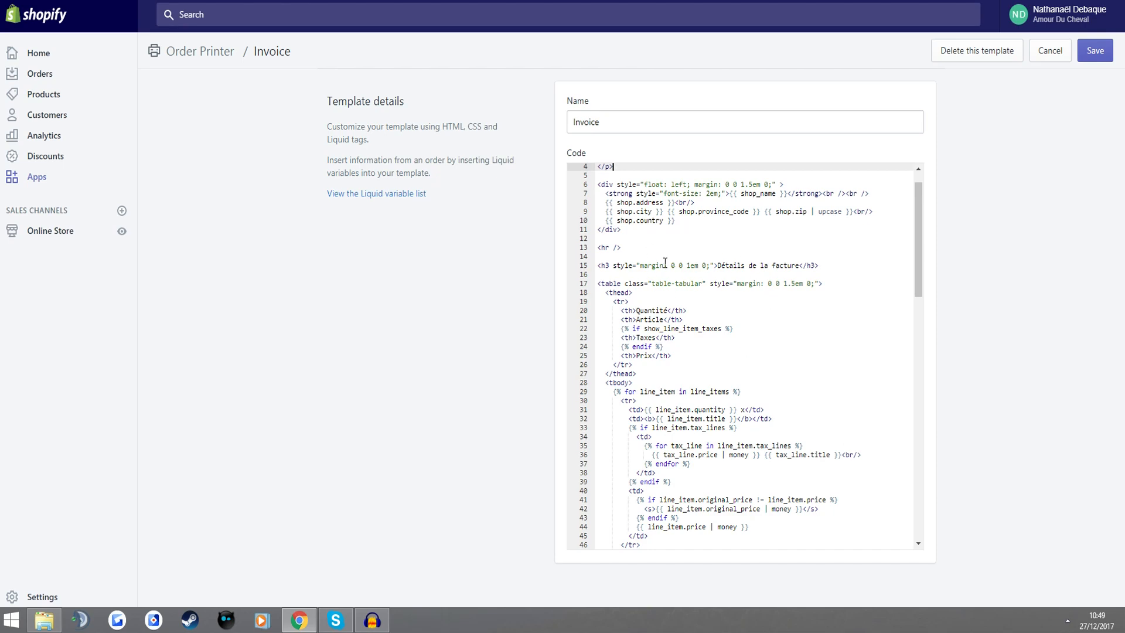
scroll(716, 293, "down", 15)
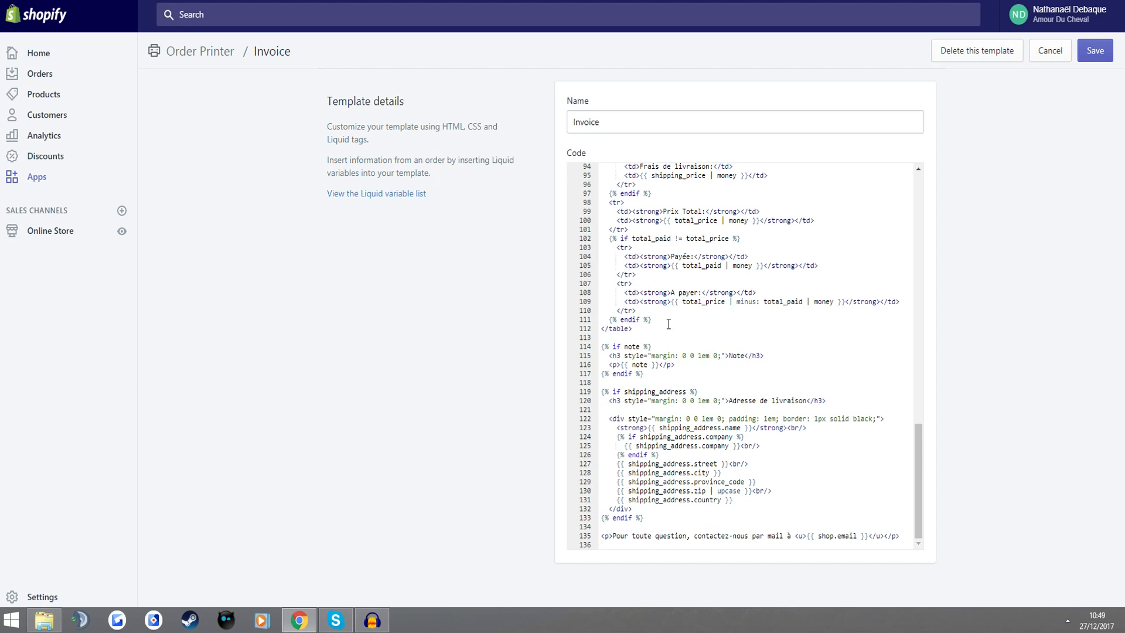
left_click(1095, 50)
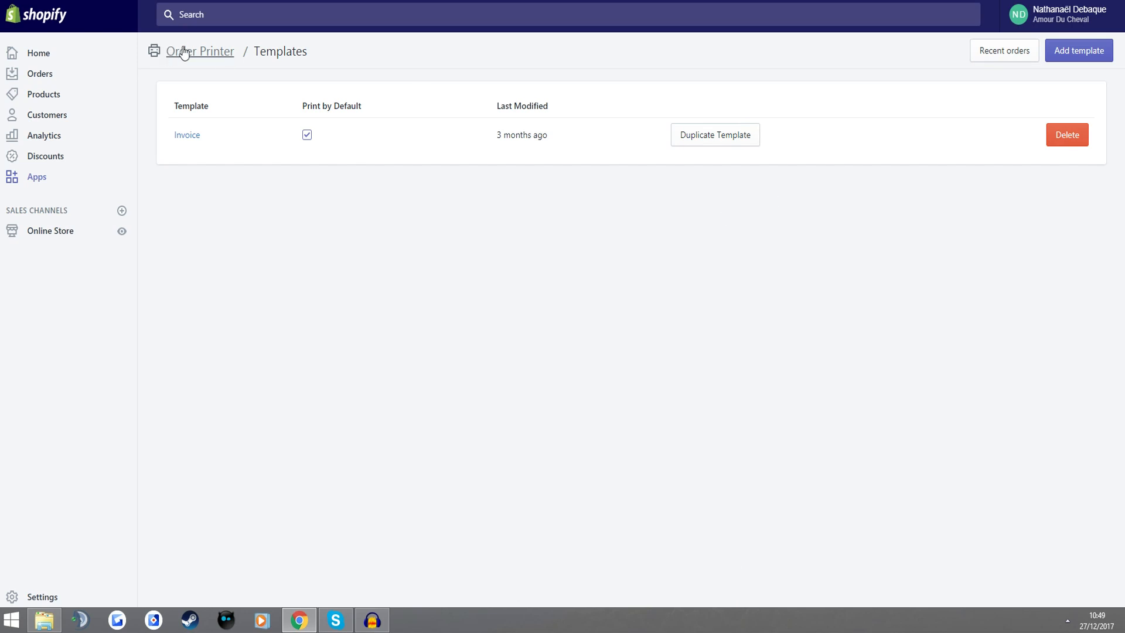
Open the Facture email #1 emailer of the Order Printer Emailer app for editing, at its name setting.
left_click(38, 181)
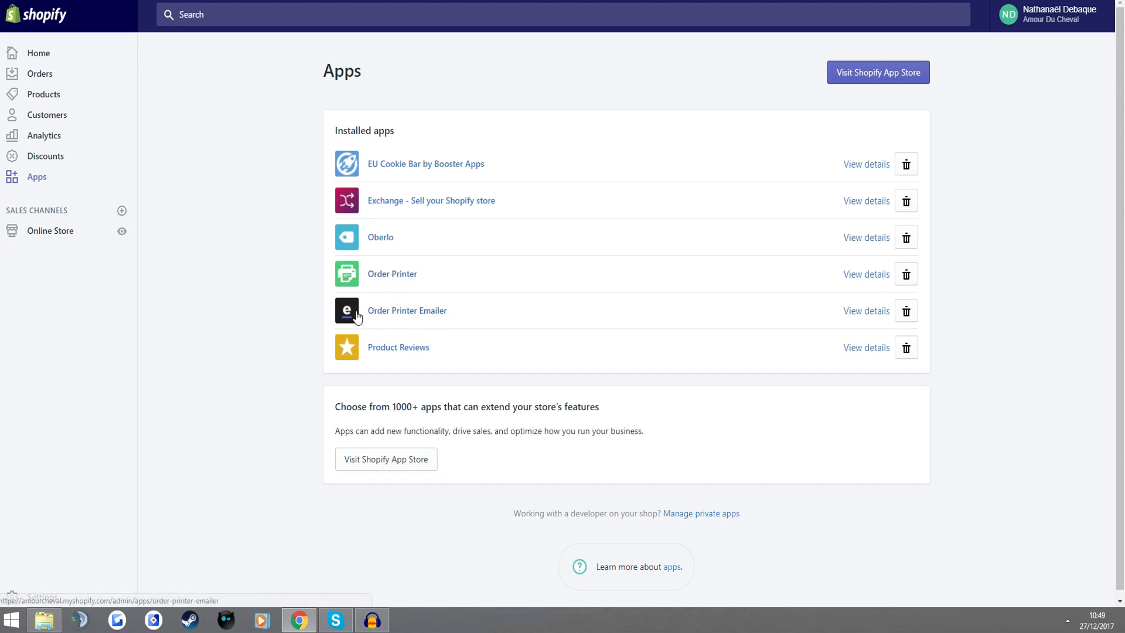
left_click(400, 320)
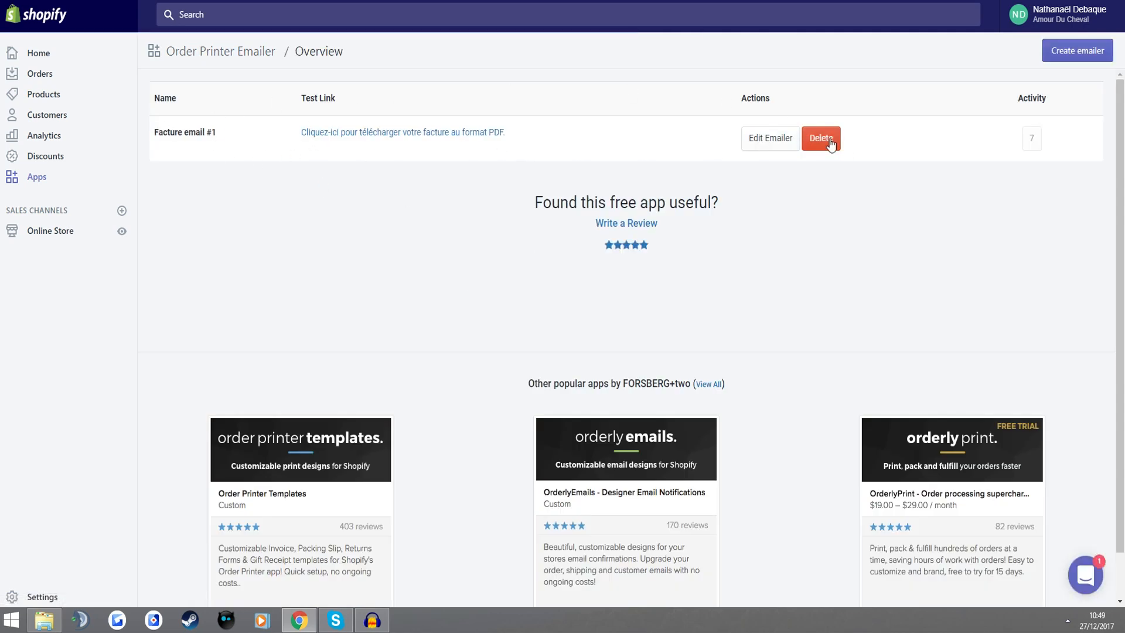
left_click(769, 151)
left_click(783, 141)
left_click(598, 164)
left_click_drag(591, 164, 470, 168)
left_click(593, 180)
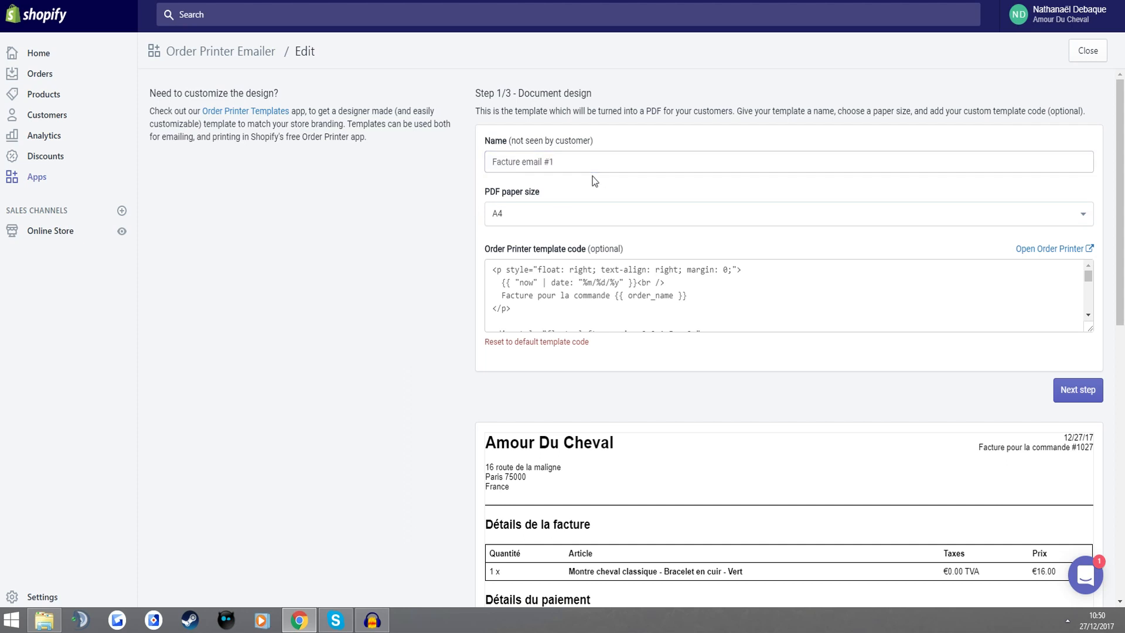
left_click(544, 166)
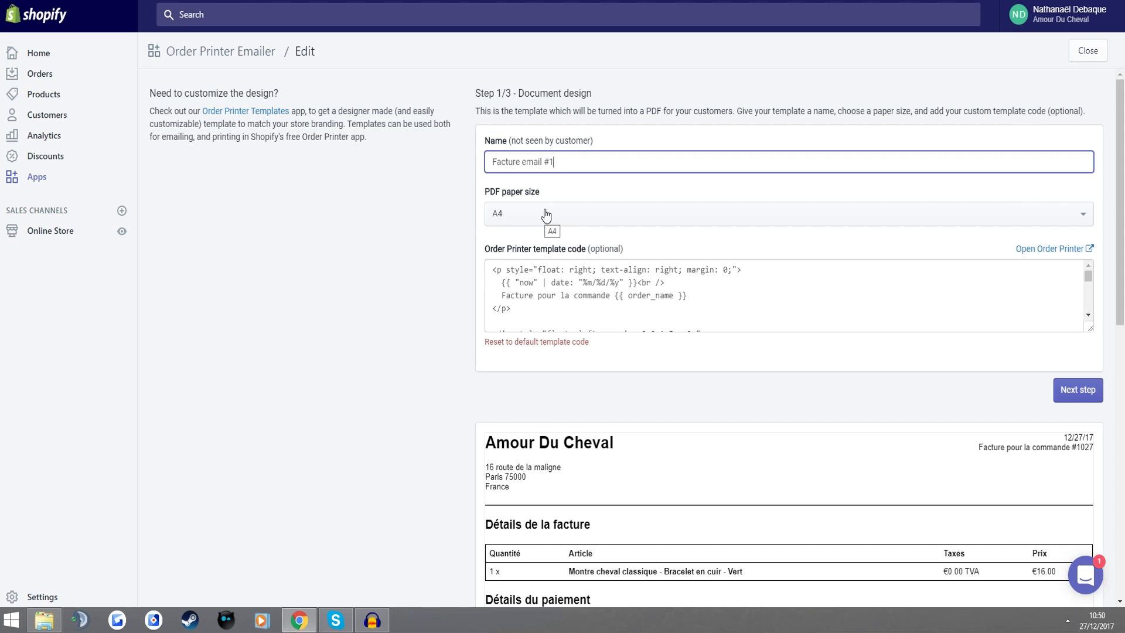
Examine the emailer's Order Printer template code, from the opening date and order lines to the closing contact line.
left_click(677, 293)
scroll(606, 288, "down", 3)
scroll(611, 294, "down", 10)
scroll(610, 298, "down", 10)
scroll(608, 297, "up", 6)
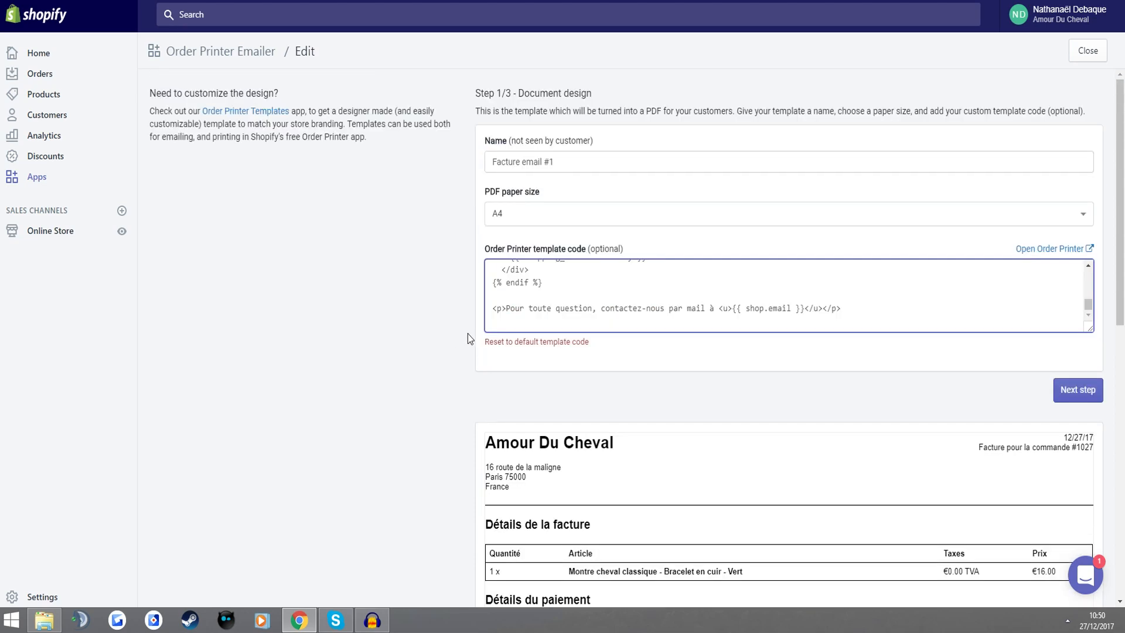
left_click_drag(640, 307, 569, 205)
left_click(706, 311)
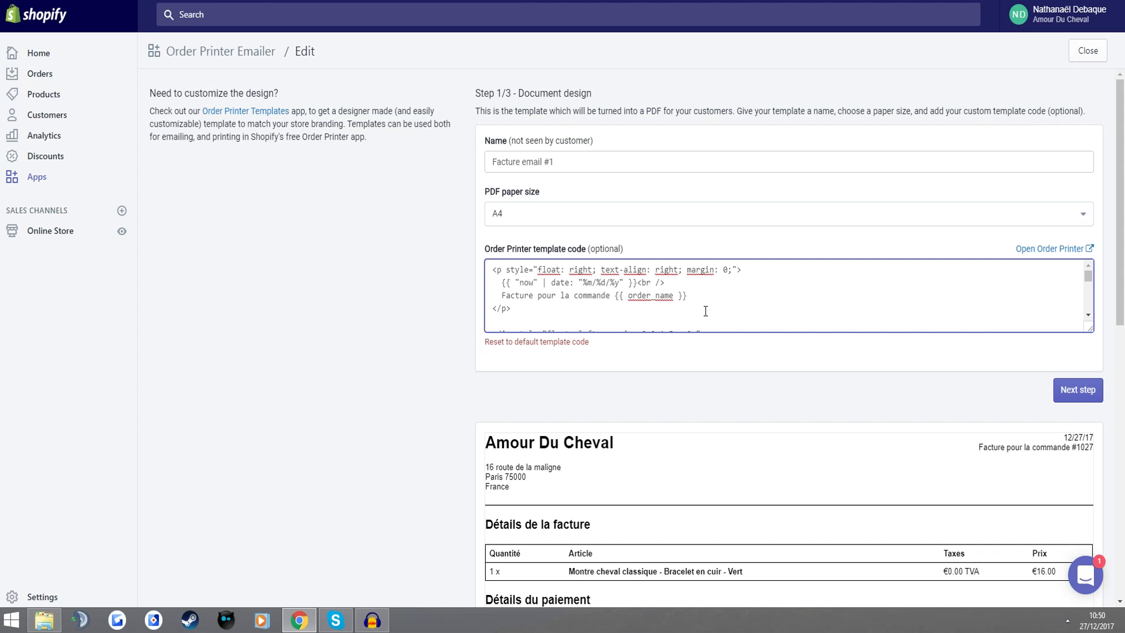
key("ctrl+Home")
key("shift+Down")
key("shift+Down")
key("shift+Down")
key("BackSpace")
scroll(551, 280, "down", 5)
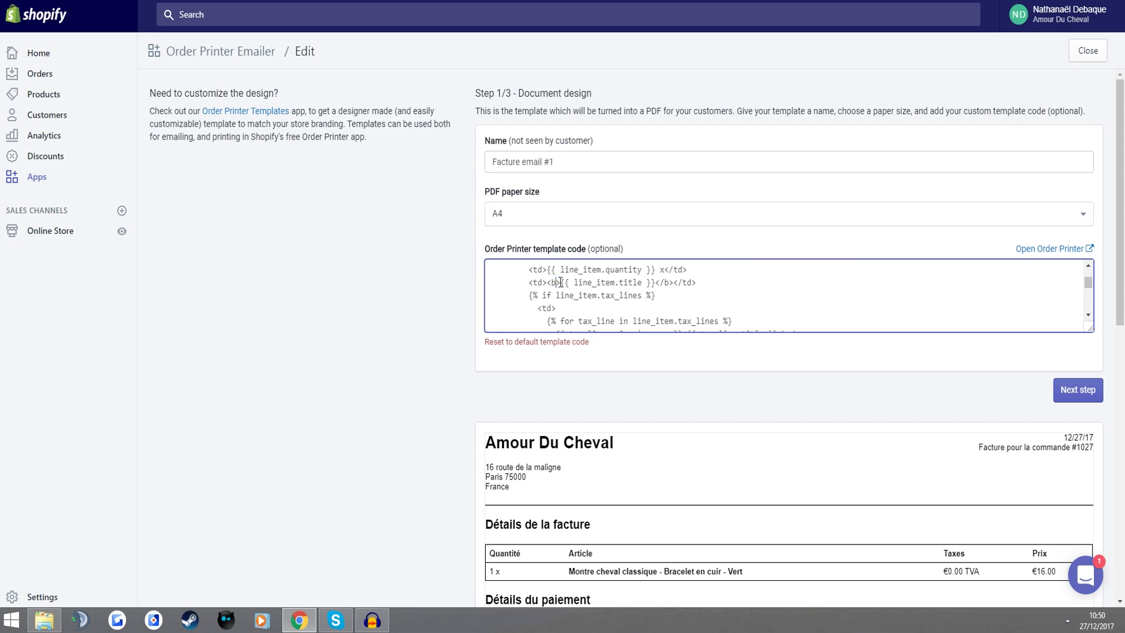
Examine the PDF invoice preview, including the shop address, invoice details, payment details and delivery address.
scroll(472, 289, "down", 5)
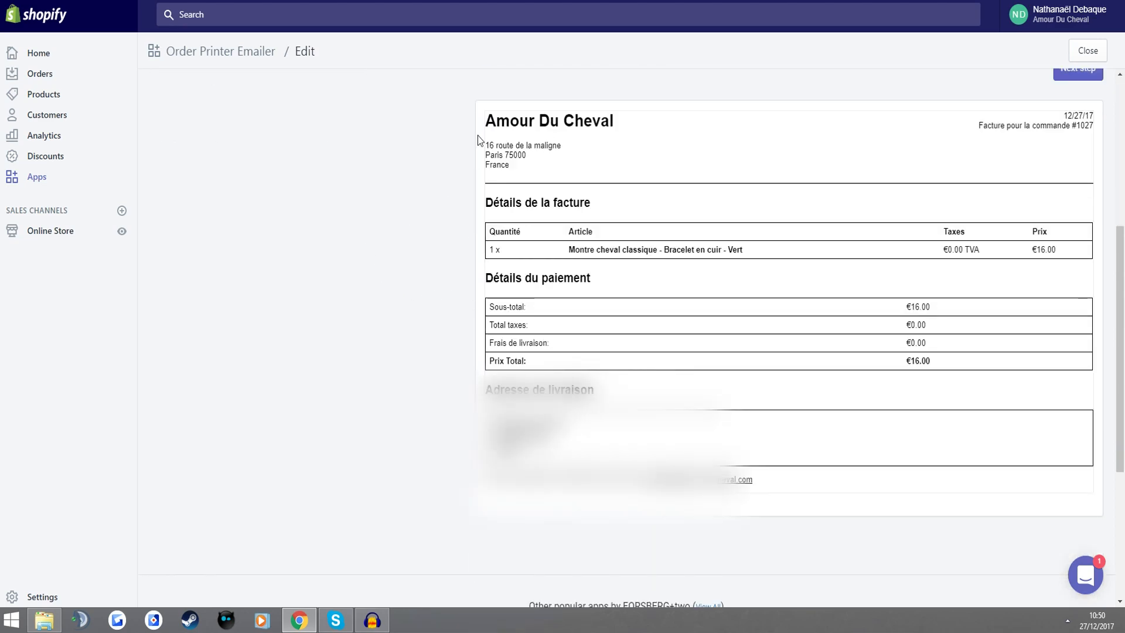
scroll(748, 277, "up", 1)
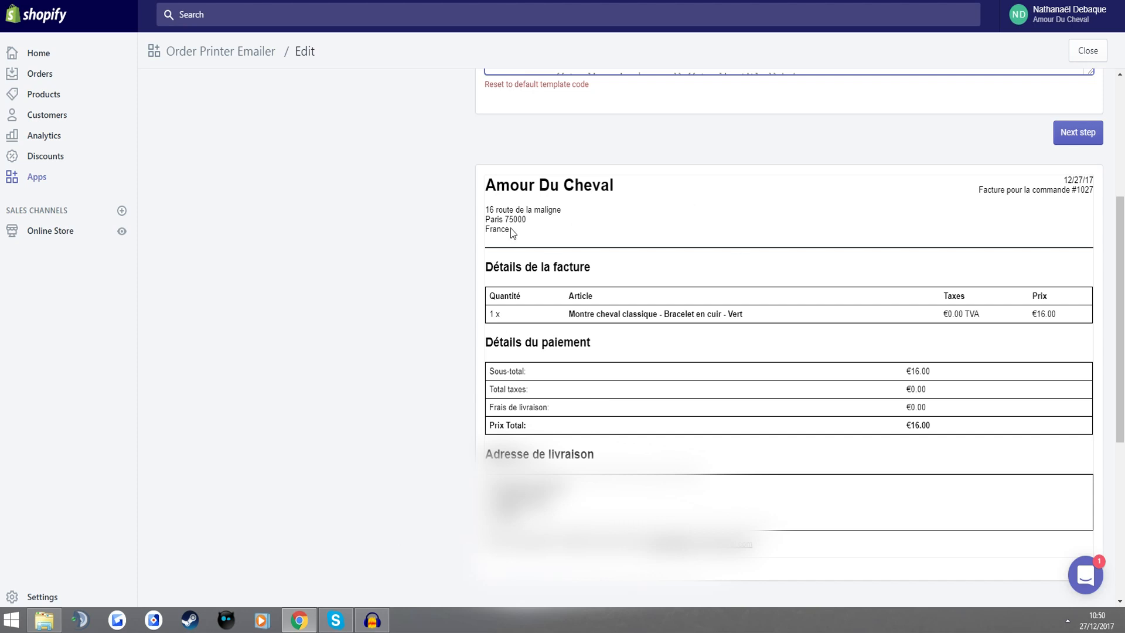
left_click_drag(479, 209, 571, 225)
left_click(571, 225)
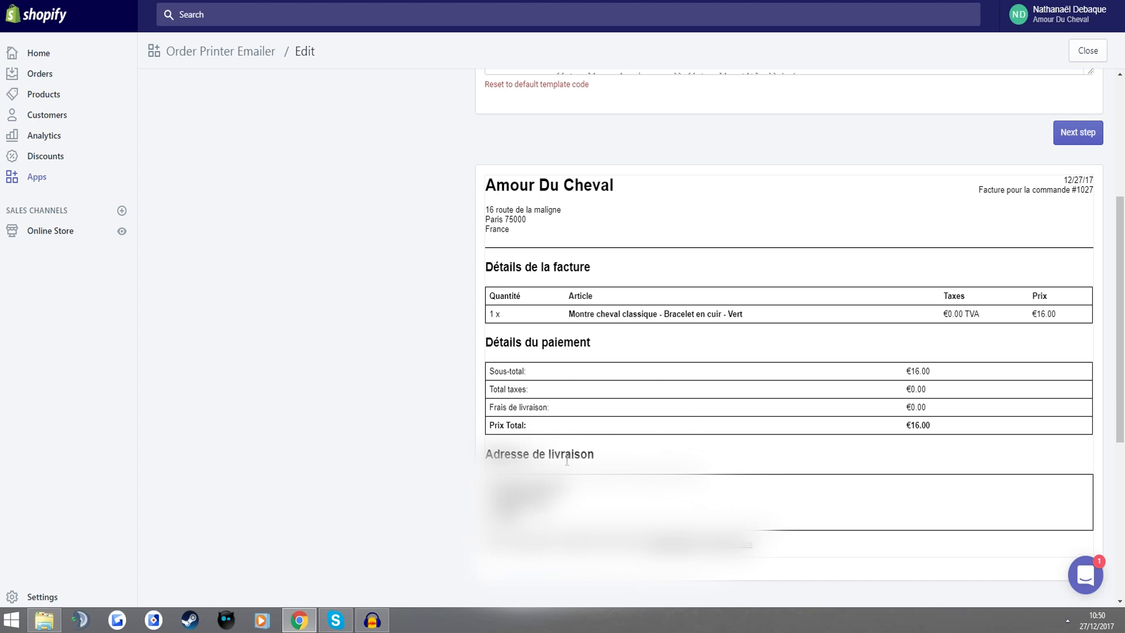
scroll(566, 461, "down", 1)
scroll(684, 436, "up", 1)
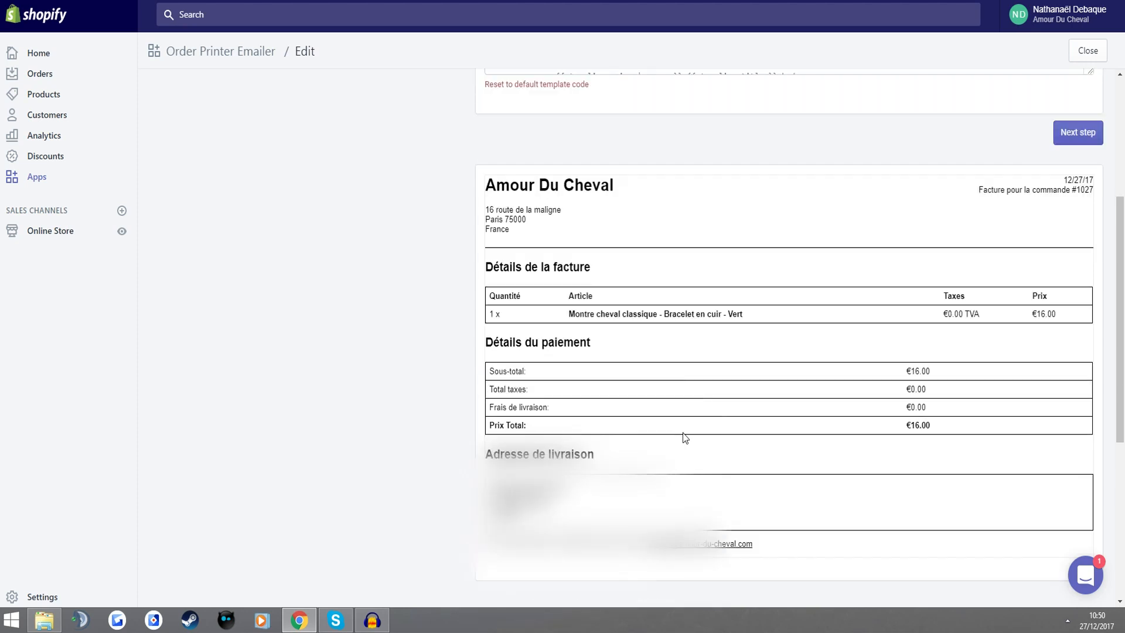
Compare the shop.email and shipping address variables in the template code with the matching parts of the invoice preview.
scroll(595, 467, "up", 4)
scroll(644, 293, "down", 10)
scroll(660, 299, "down", 10)
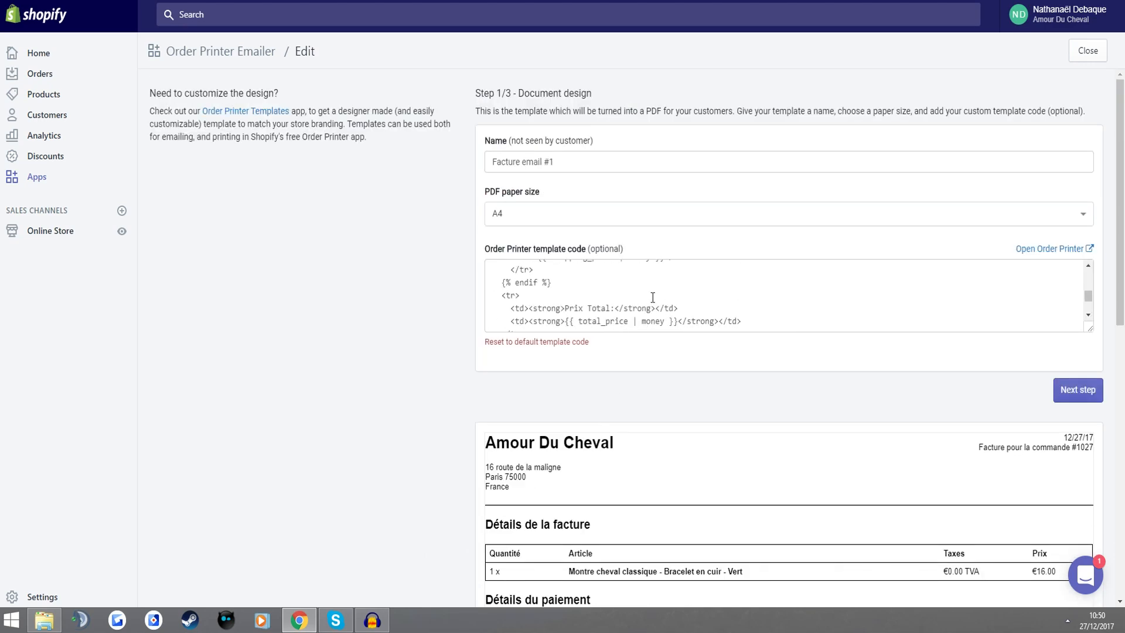
scroll(656, 282, "up", 3)
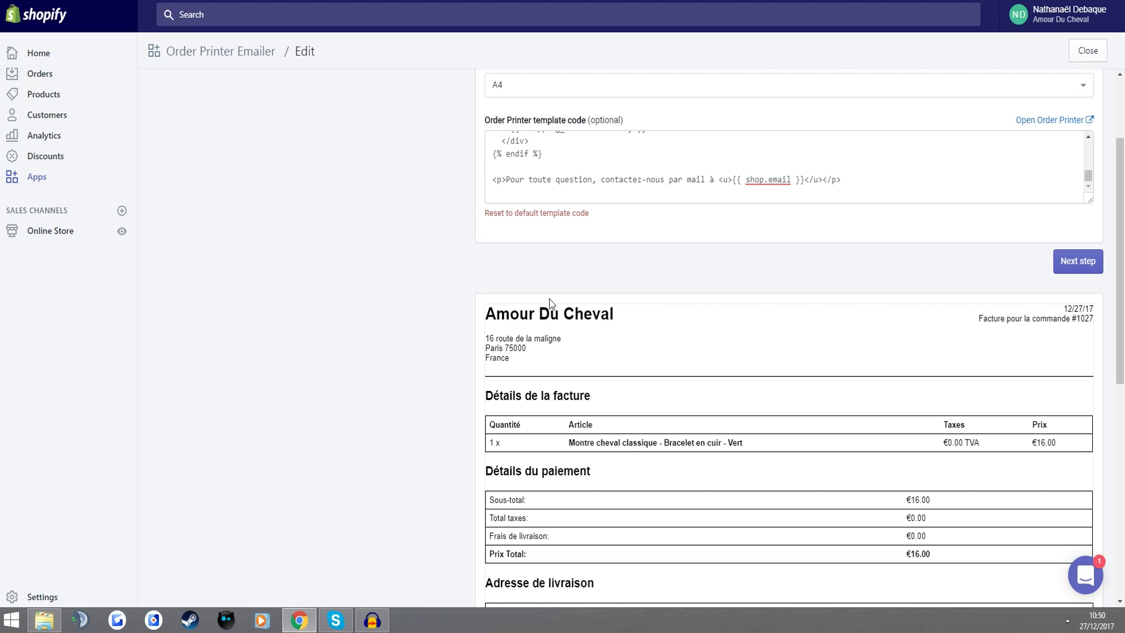
scroll(609, 258, "down", 3)
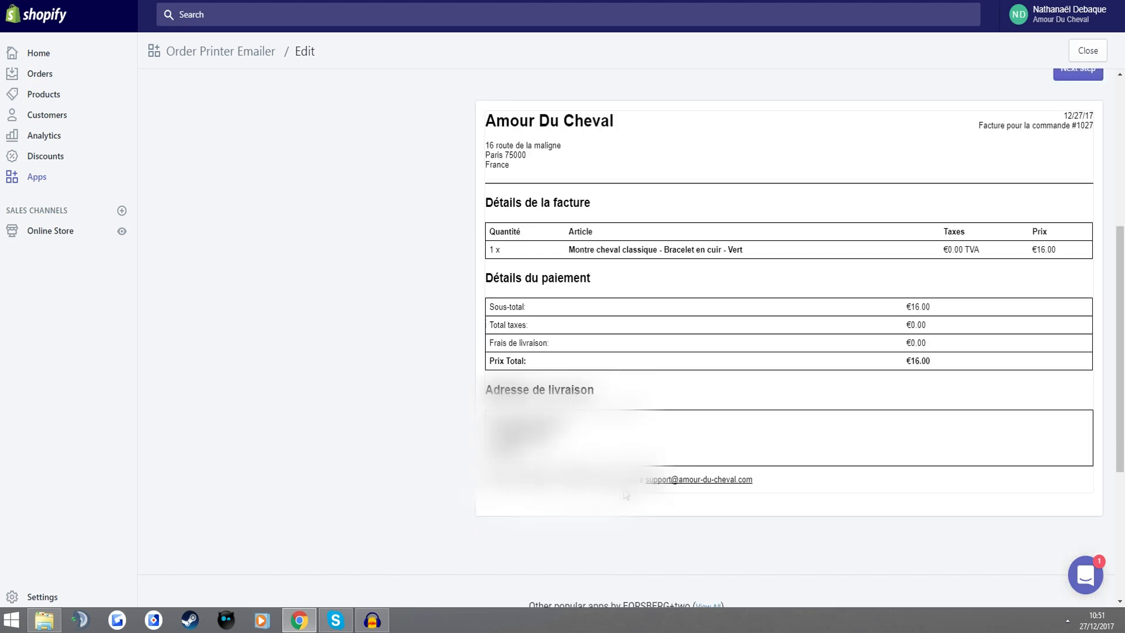
left_click_drag(644, 481, 771, 482)
scroll(779, 462, "up", 4)
mouse_move(739, 244)
left_mouse_down()
mouse_move(797, 242)
mouse_move(747, 245)
left_mouse_up()
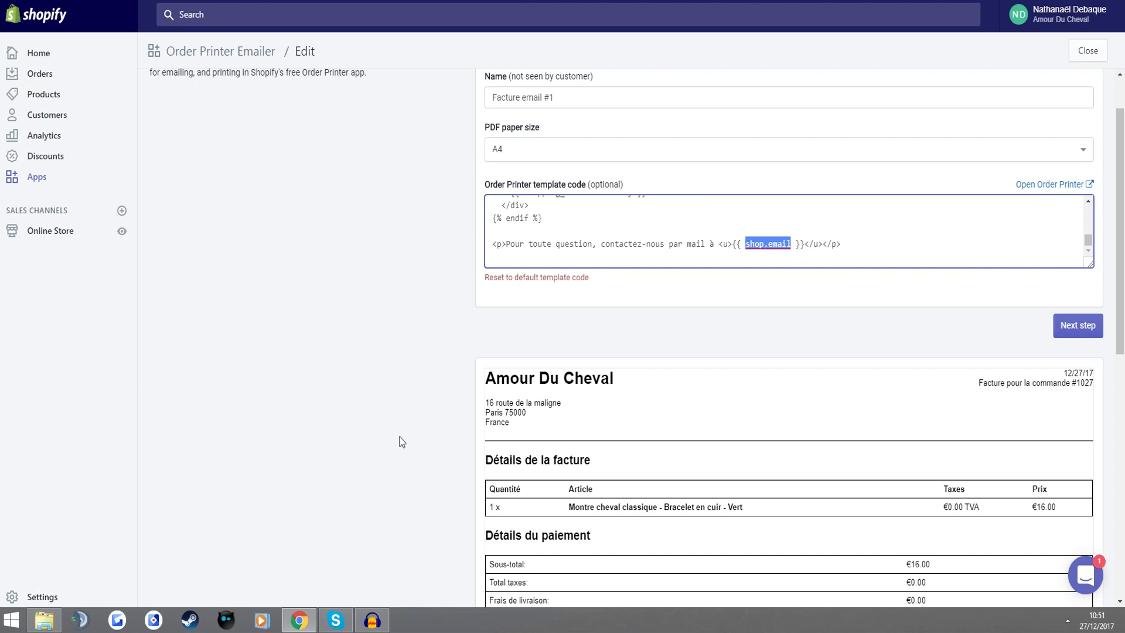
left_click(374, 378)
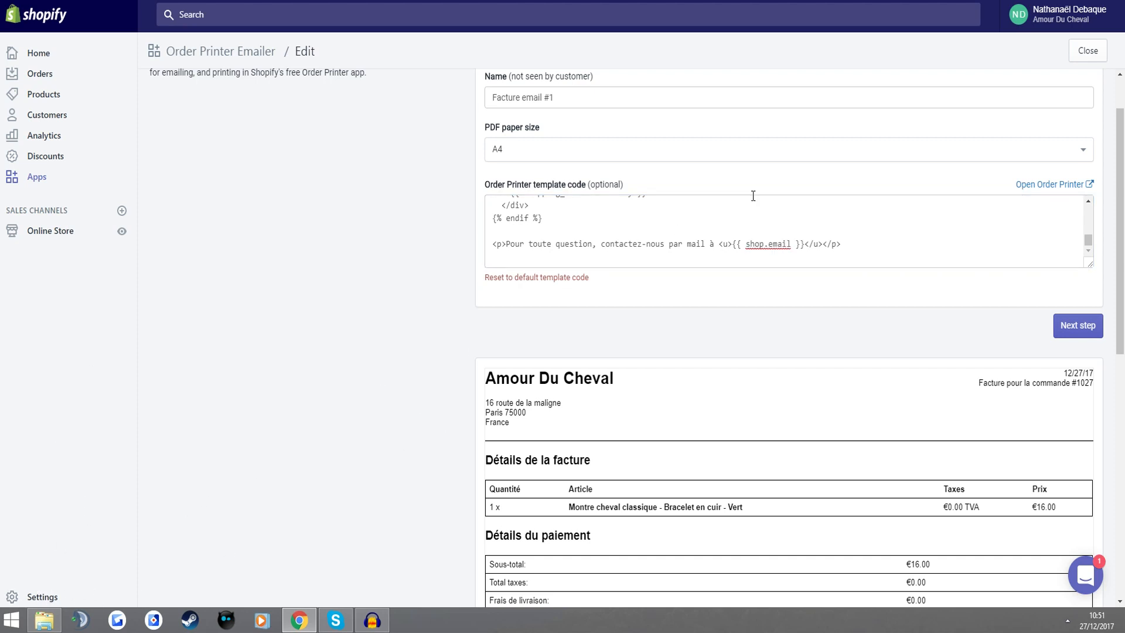
scroll(726, 234, "up", 2)
left_click(685, 242)
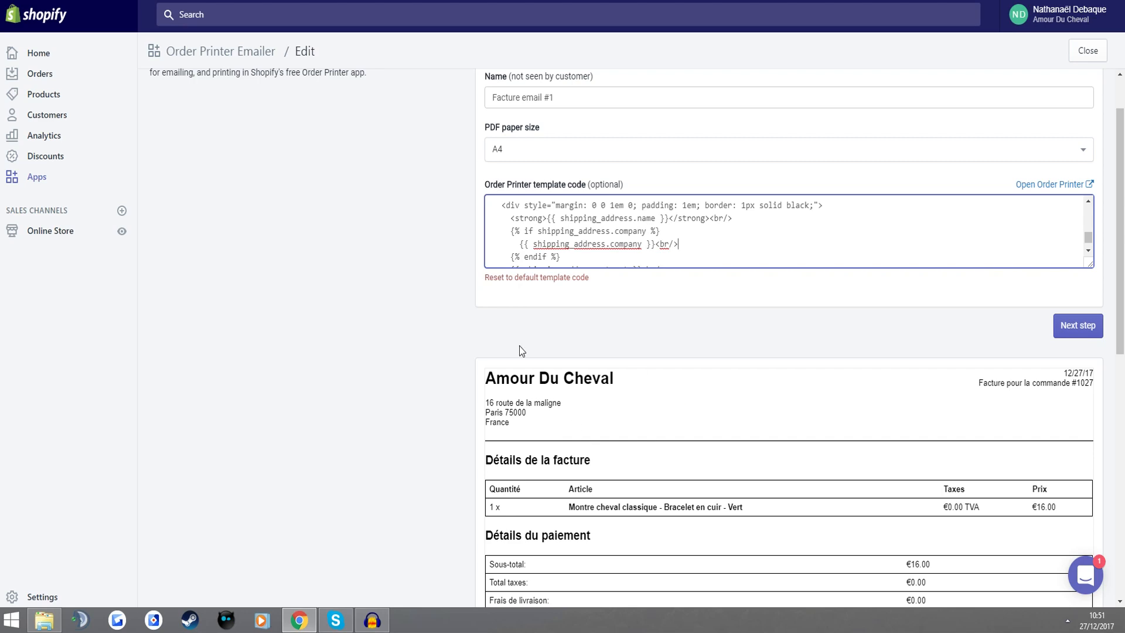
Examine the note and delivery address sections of the emailer's Order Printer template code once more.
scroll(560, 267, "up", 3)
scroll(559, 276, "up", 1)
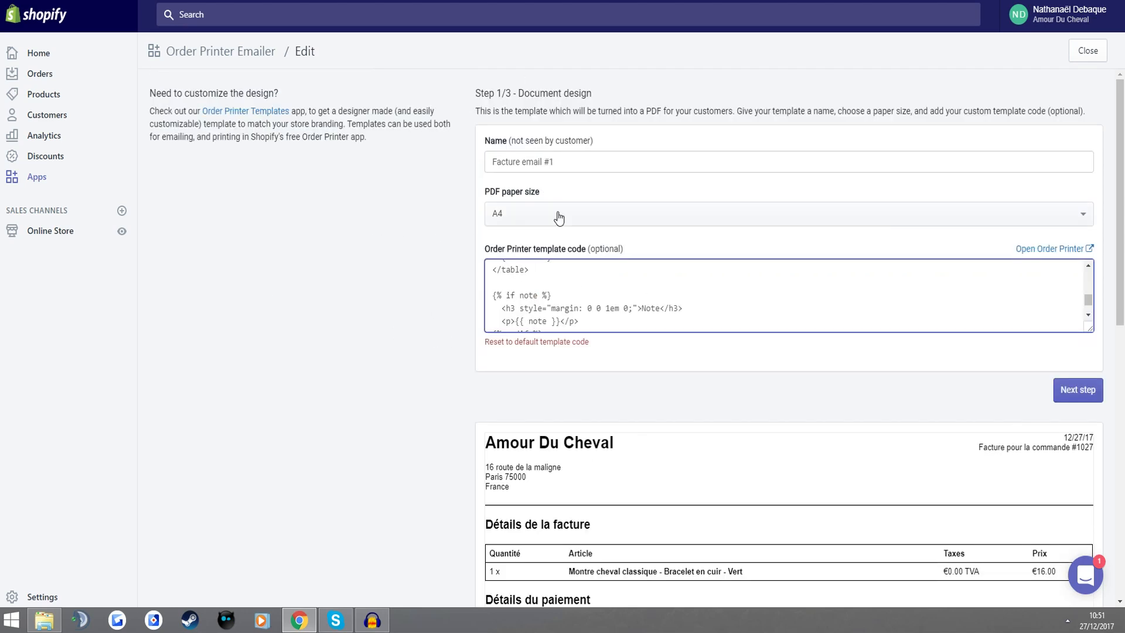
scroll(375, 327, "down", 5)
scroll(705, 186, "up", 5)
scroll(465, 240, "down", 2)
scroll(529, 255, "up", 2)
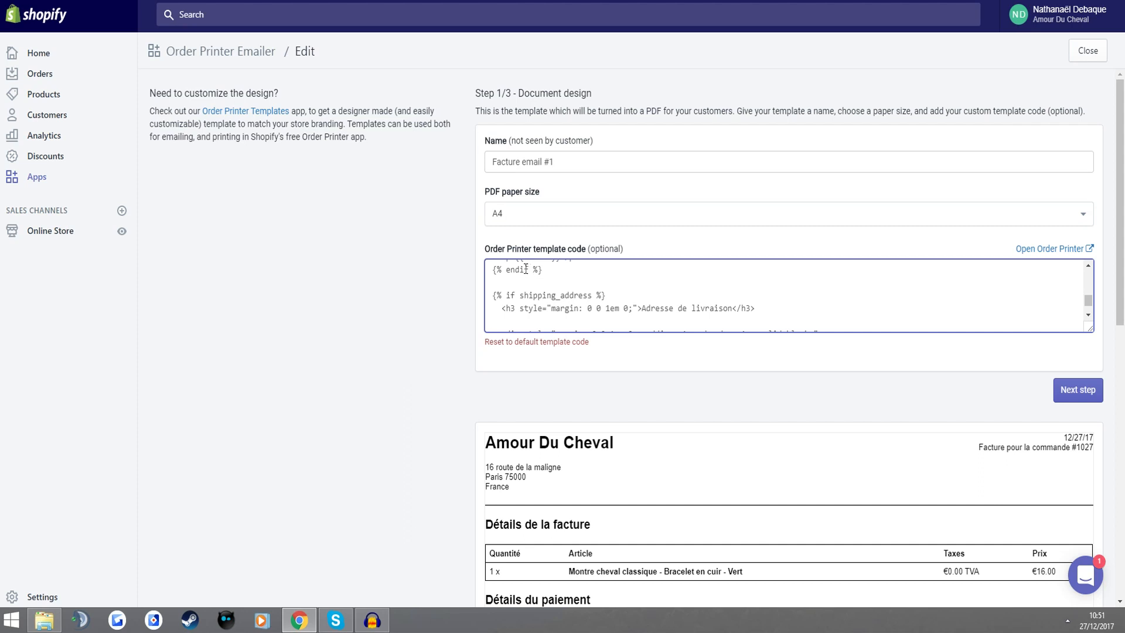
scroll(565, 246, "down", 5)
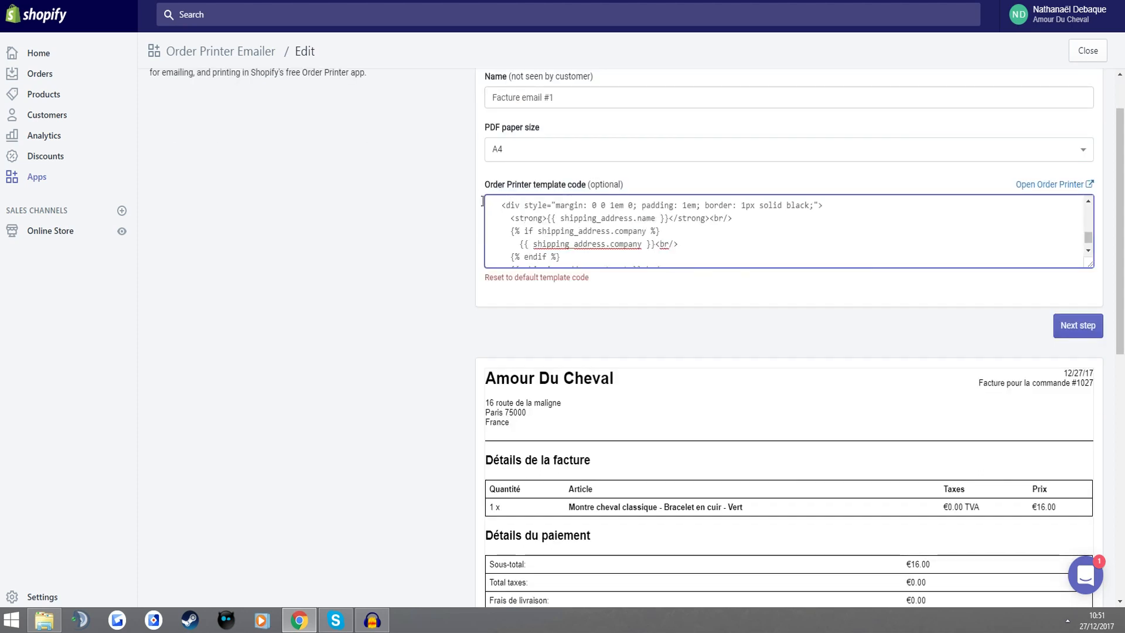
scroll(1075, 380, "up", 1)
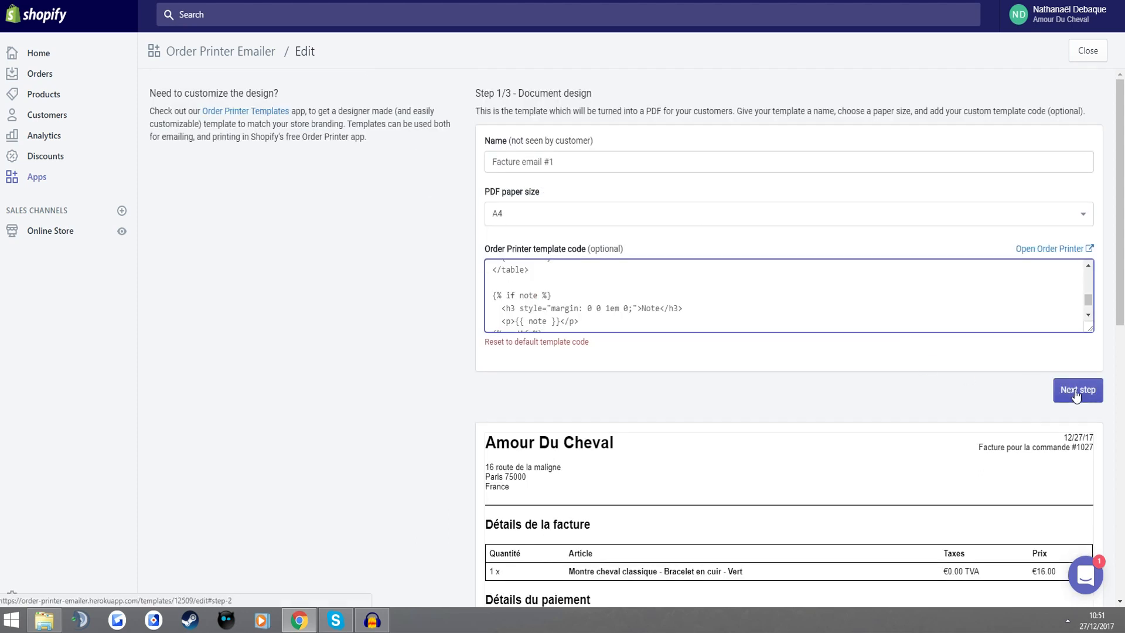
Advance to the PDF download link customization and review the link text that customers see in the email.
left_click(1076, 396)
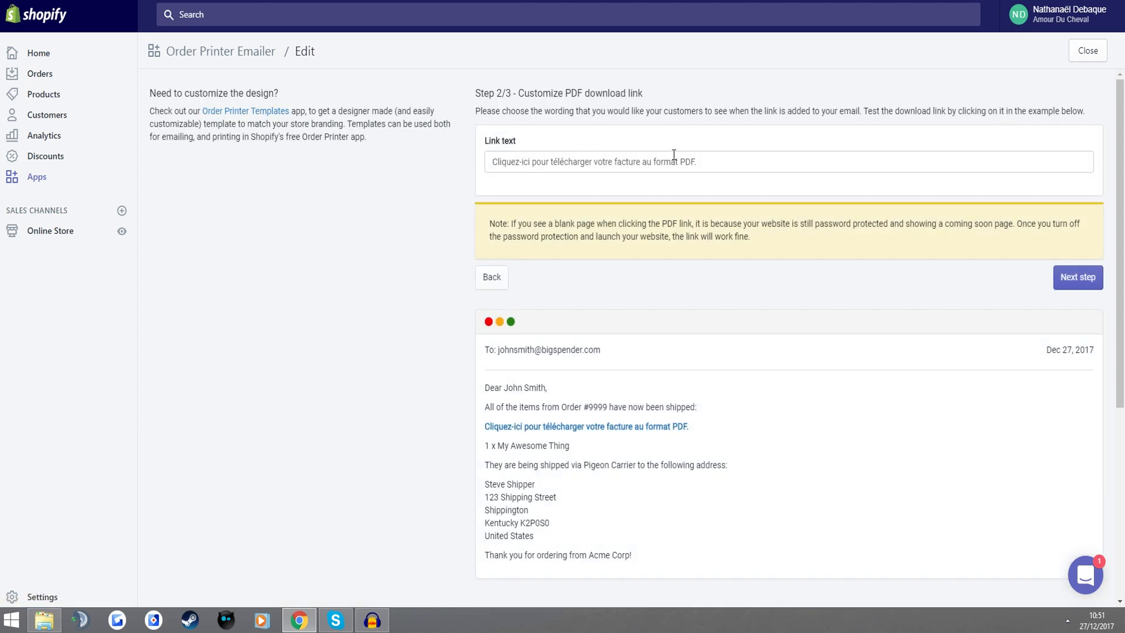
left_click_drag(748, 163, 473, 158)
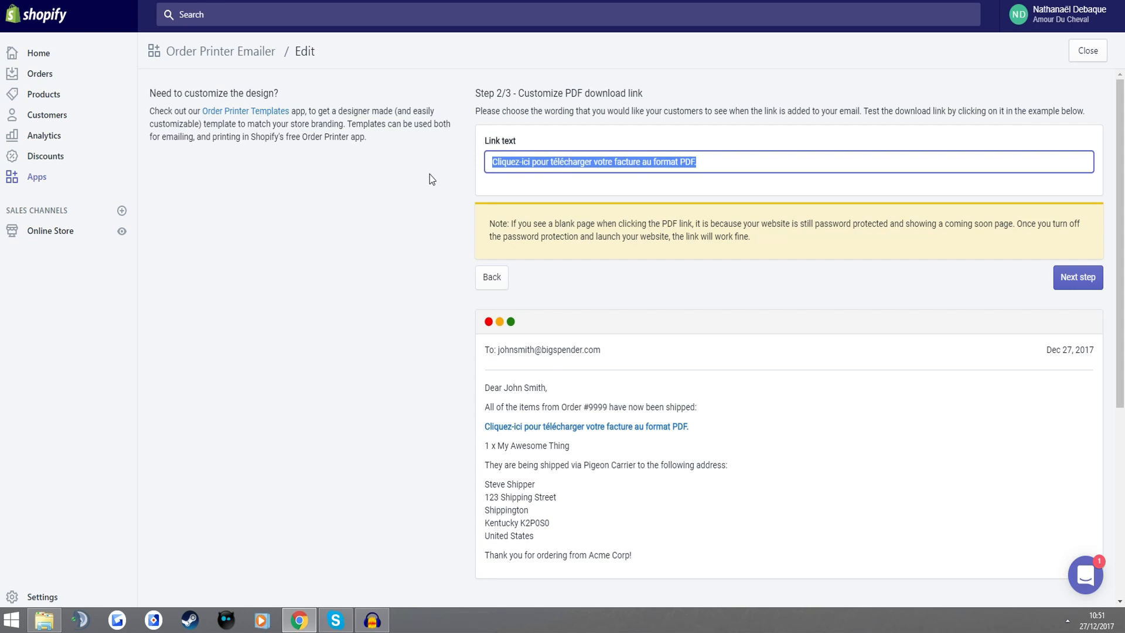
left_click(384, 214)
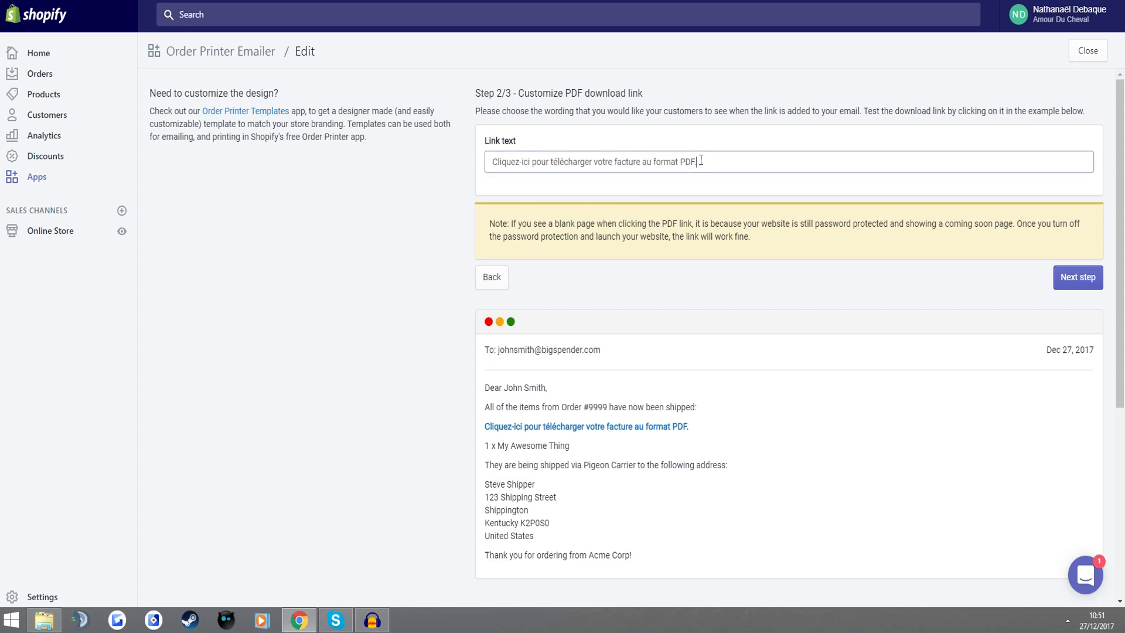
left_click_drag(701, 161, 455, 169)
left_click(639, 164)
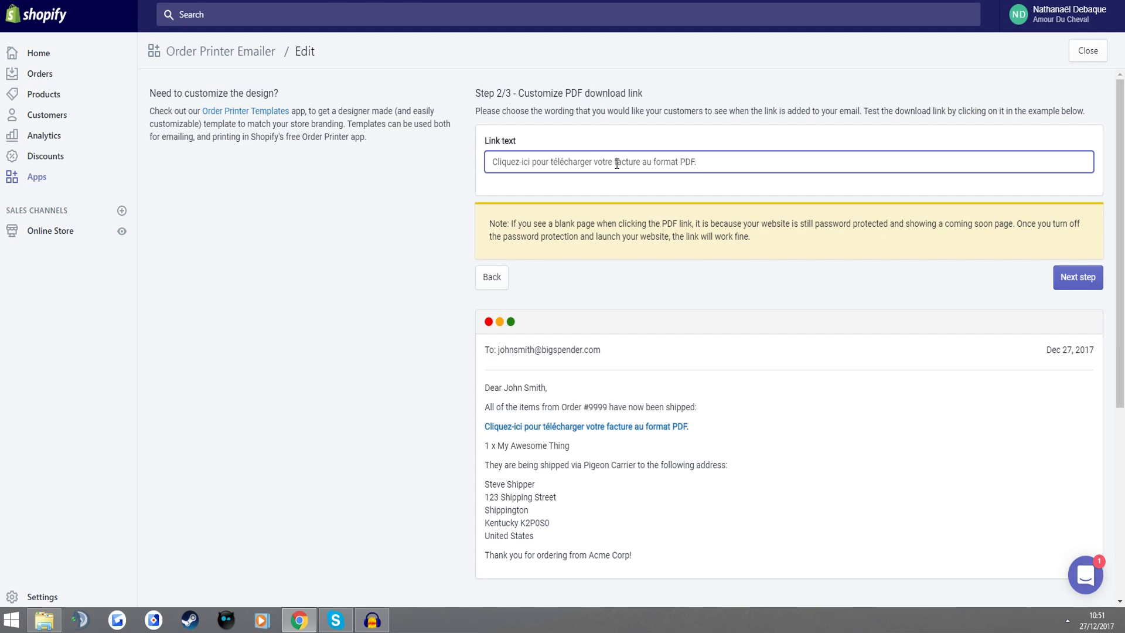
scroll(609, 351, "down", 3)
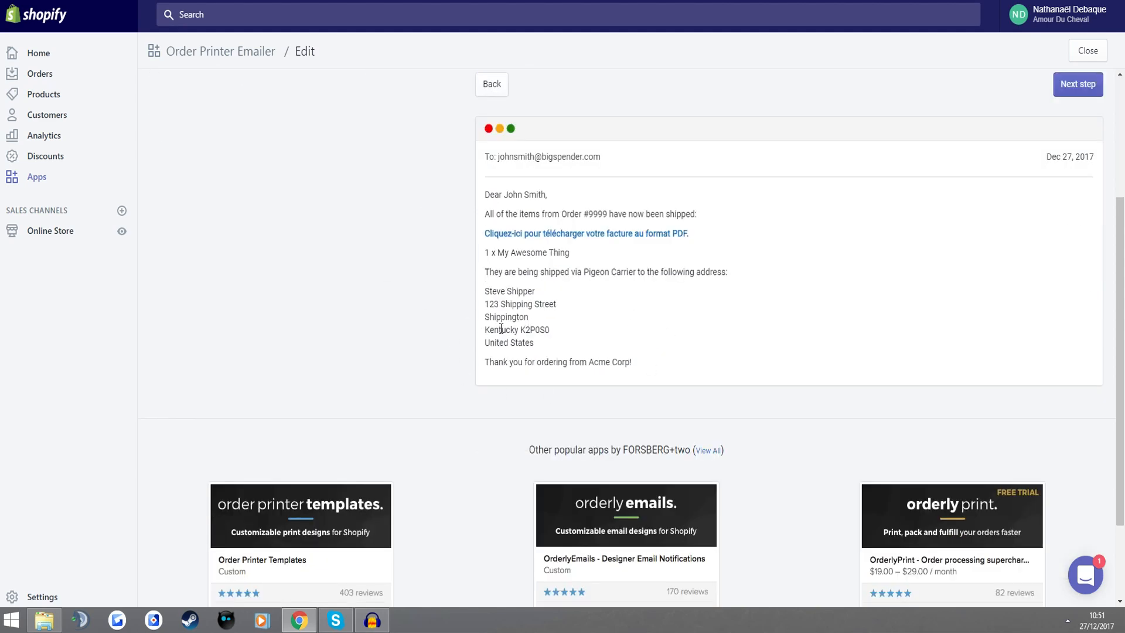
scroll(672, 269, "up", 3)
left_click_drag(697, 162, 500, 169)
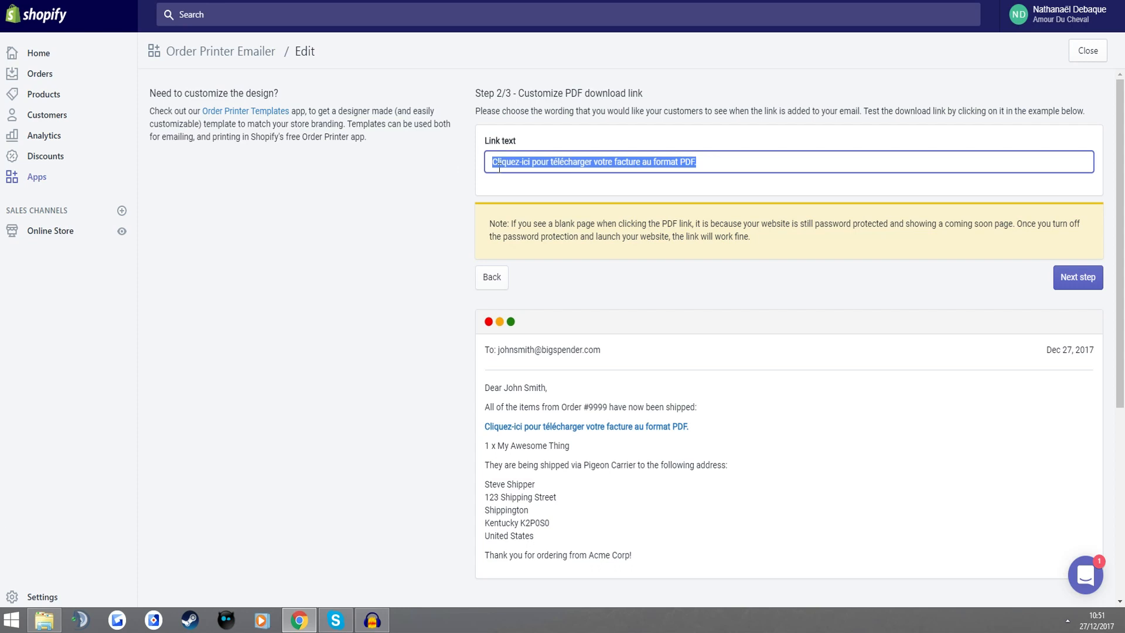
key("BackSpace")
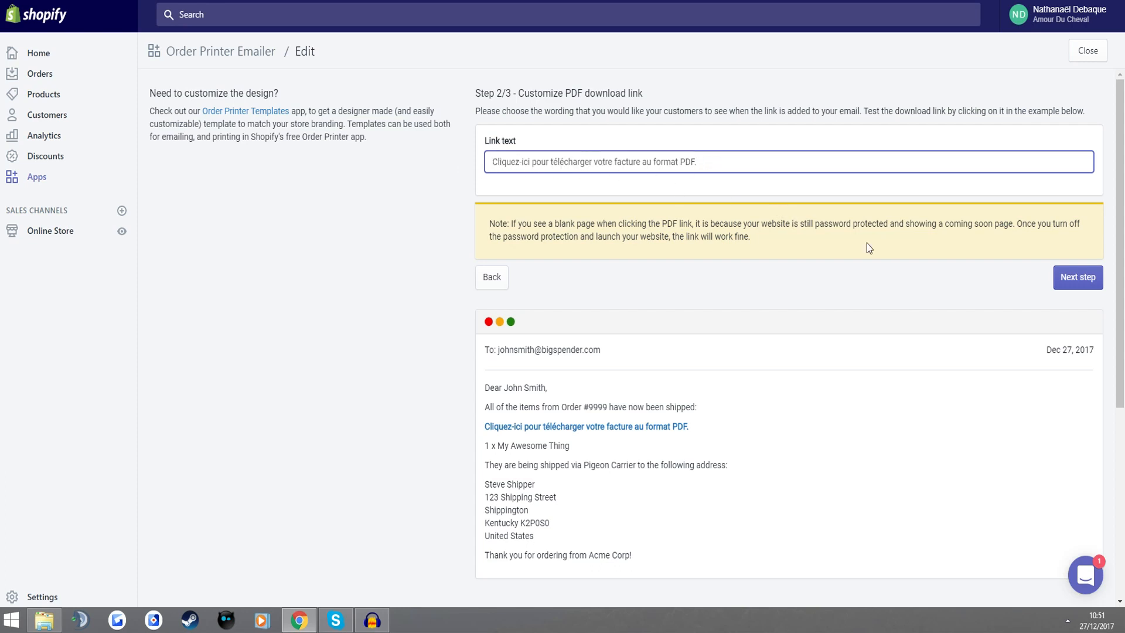
Advance to the PDF link installation instructions and copy the entire download link code.
left_click(1078, 277)
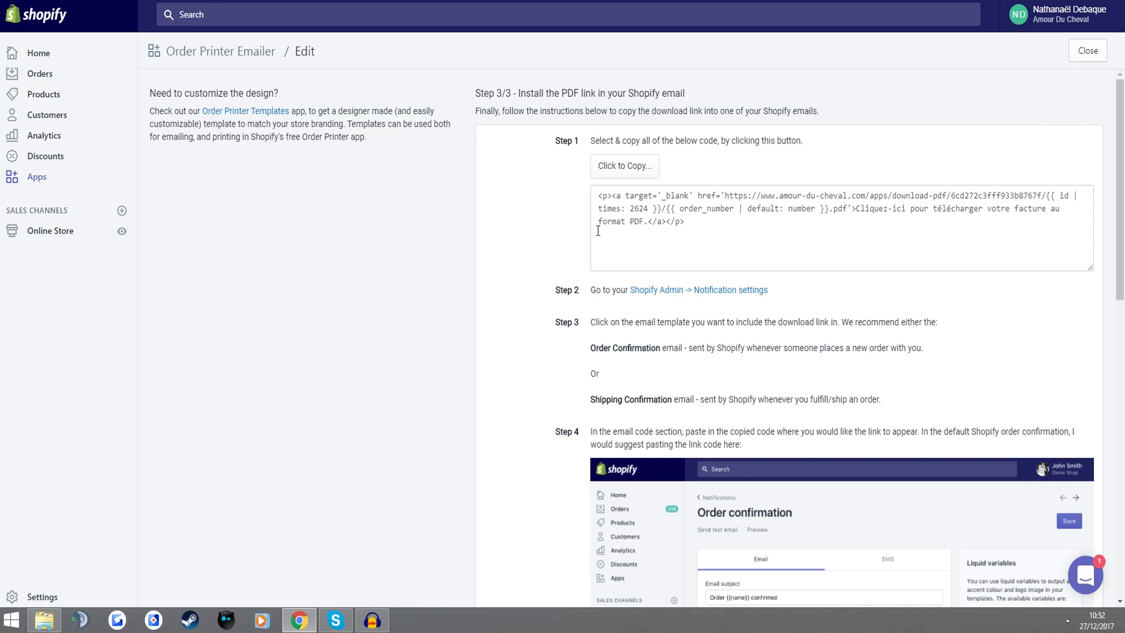
left_click(726, 231)
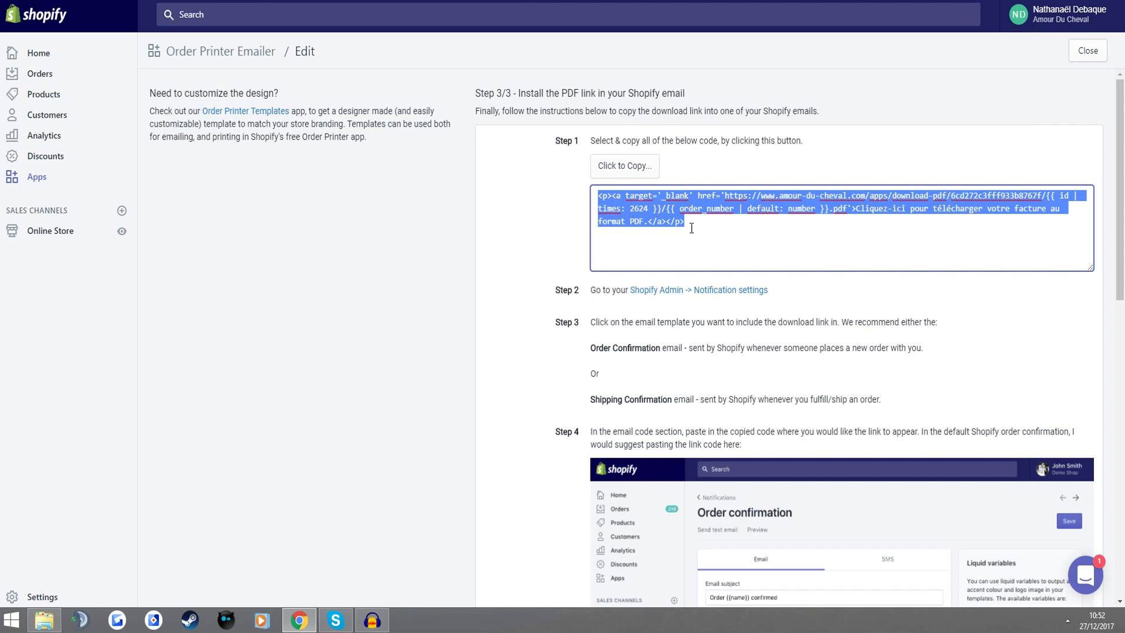
left_click(871, 209)
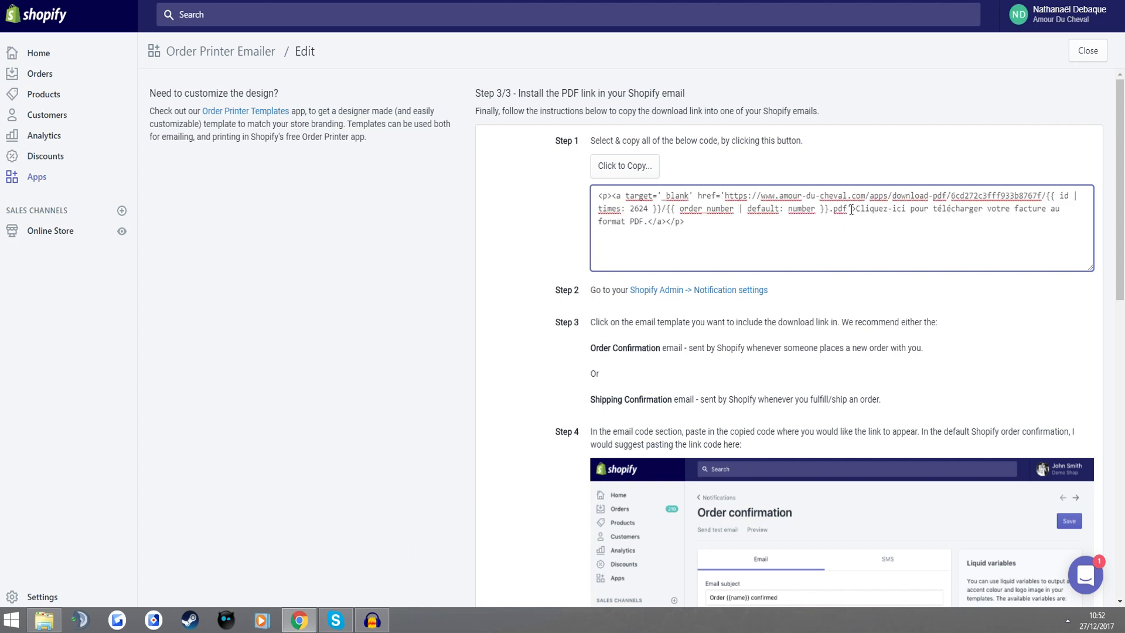
key("ctrl+a")
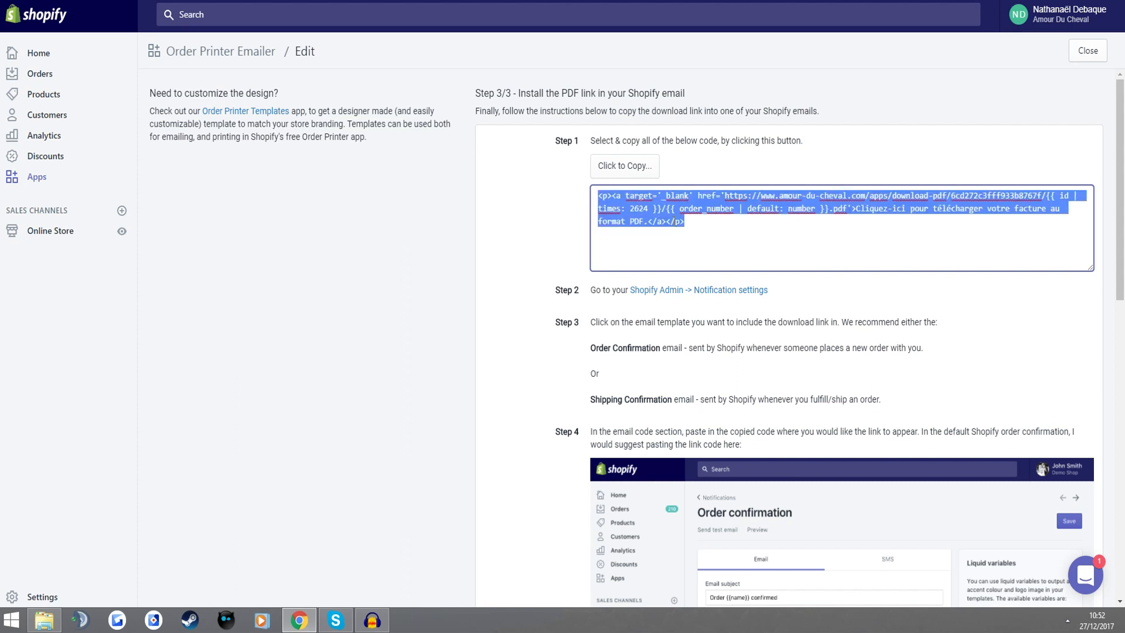
left_click(725, 197)
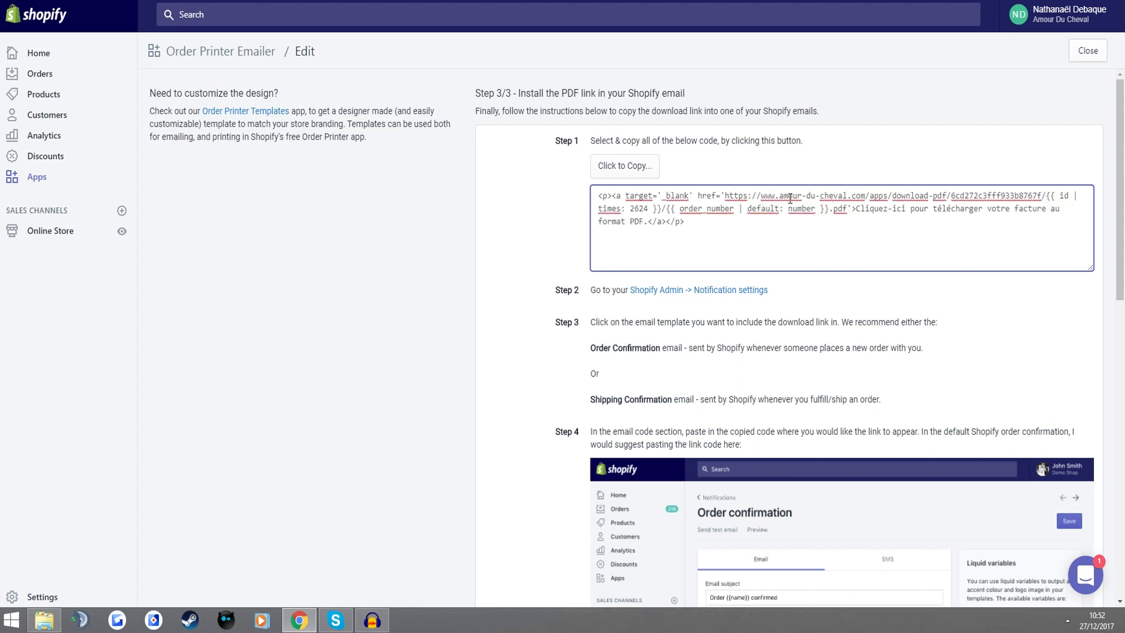
left_click_drag(714, 224, 561, 199)
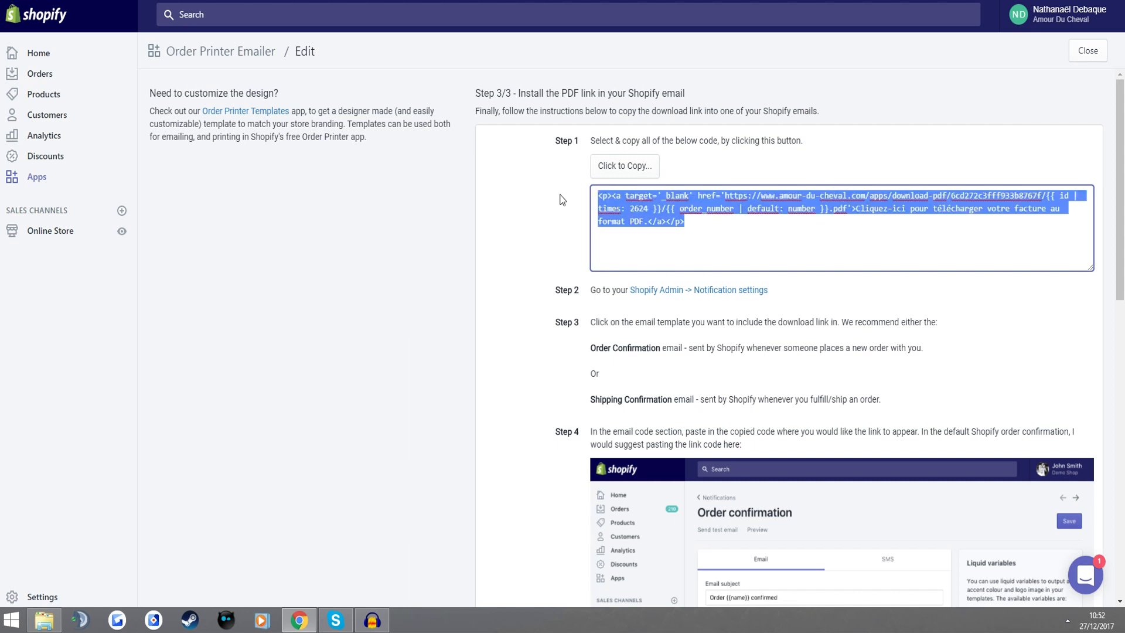
right_click(649, 209)
left_click(685, 237)
Open the Order confirmation email template in the store's notification settings.
left_click(41, 597)
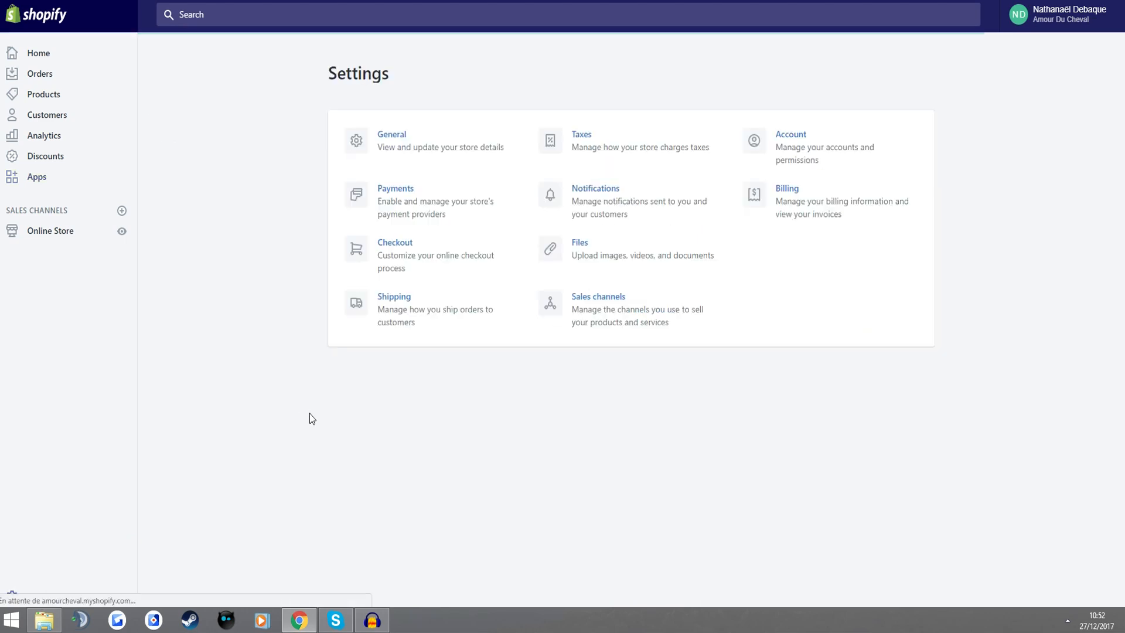
left_click(593, 206)
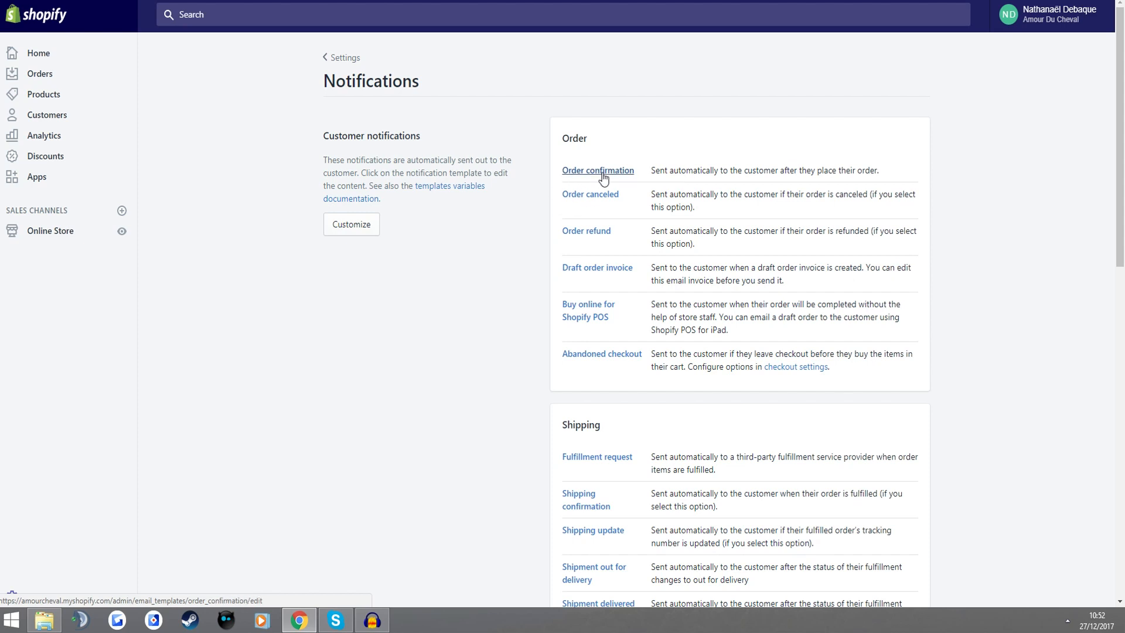
left_click(593, 174)
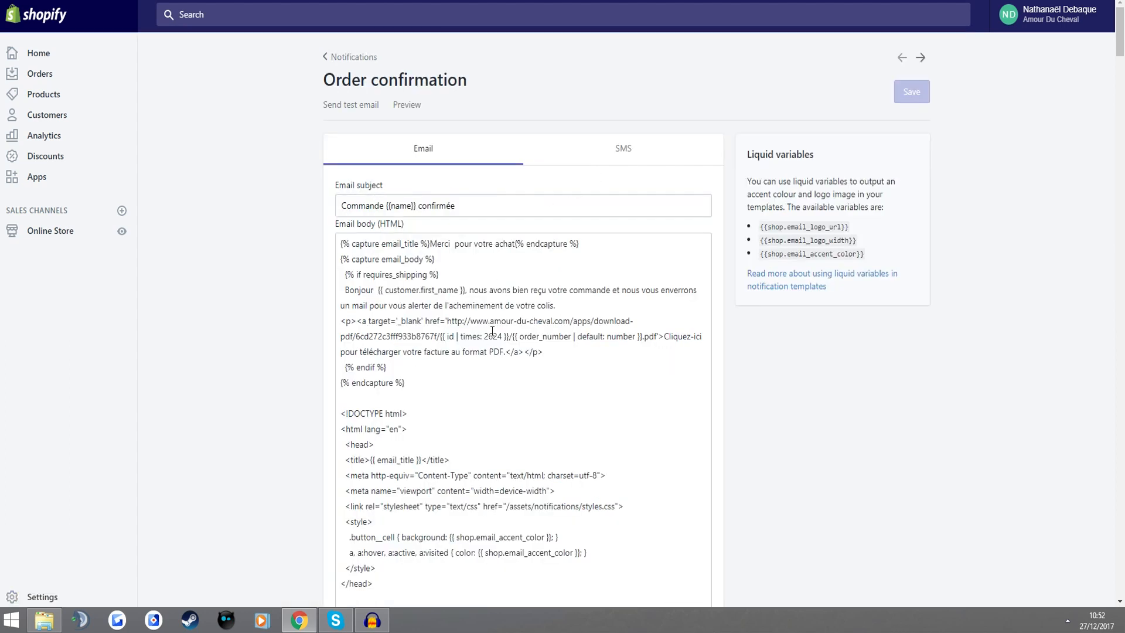
Delete the existing PDF download link paragraph and its empty line from the Order confirmation email body.
left_click_drag(559, 351, 334, 326)
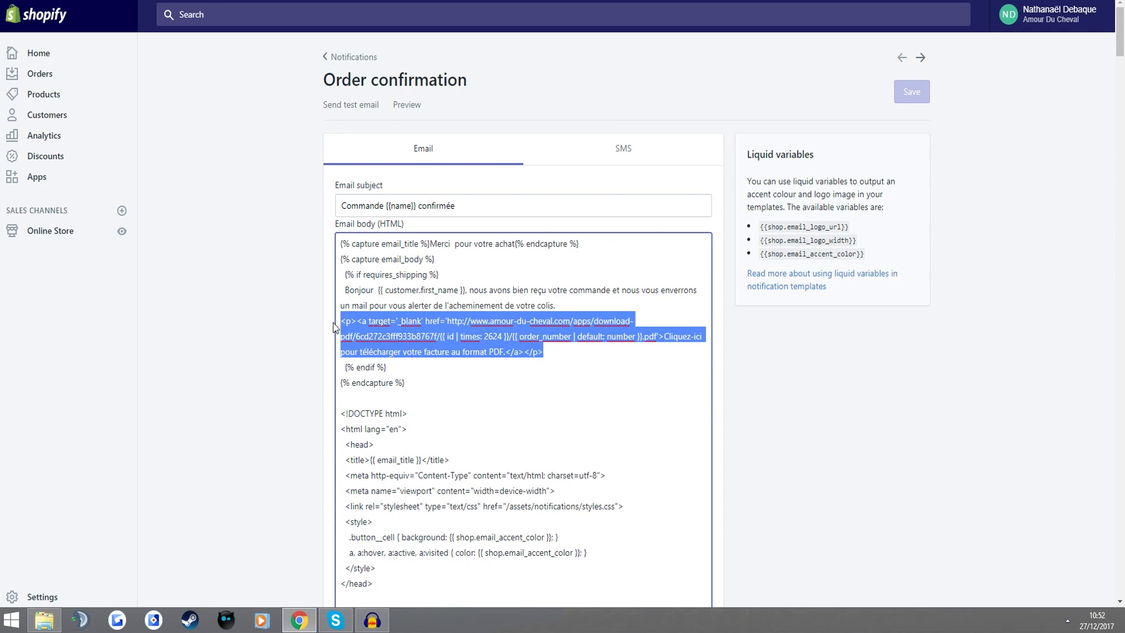
key("BackSpace")
key("BackSpace")
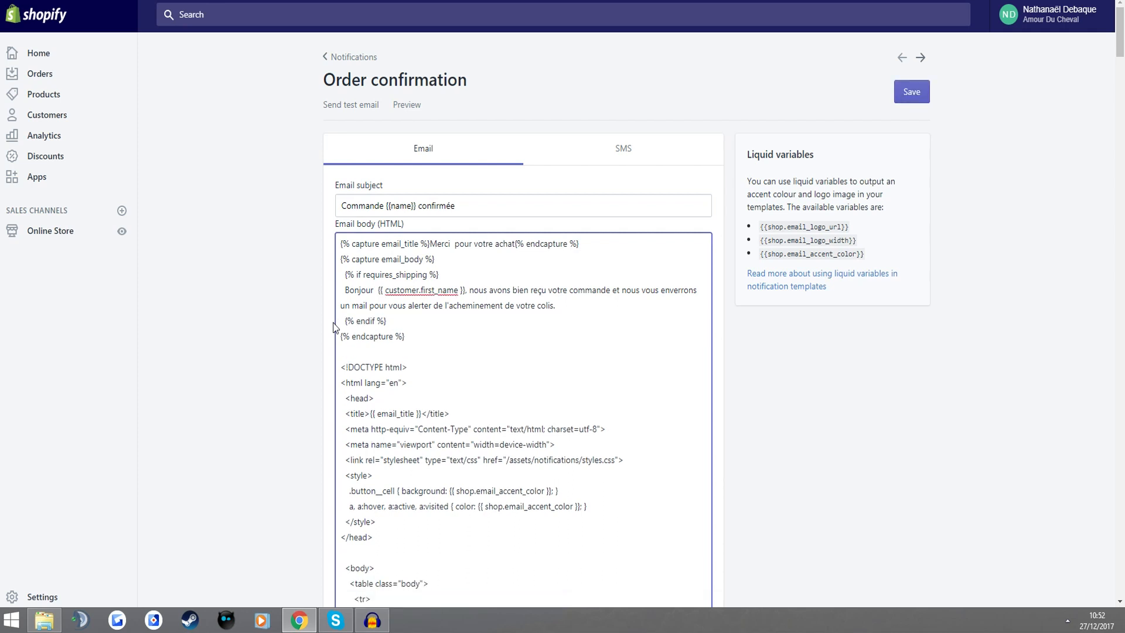
Paste the copied PDF download link code on a new line after the "acheminement de votre colis." sentence and save the template.
triple_click(565, 308)
left_click(545, 297)
triple_click(527, 302)
left_click(514, 302)
left_click(566, 306)
key("Return")
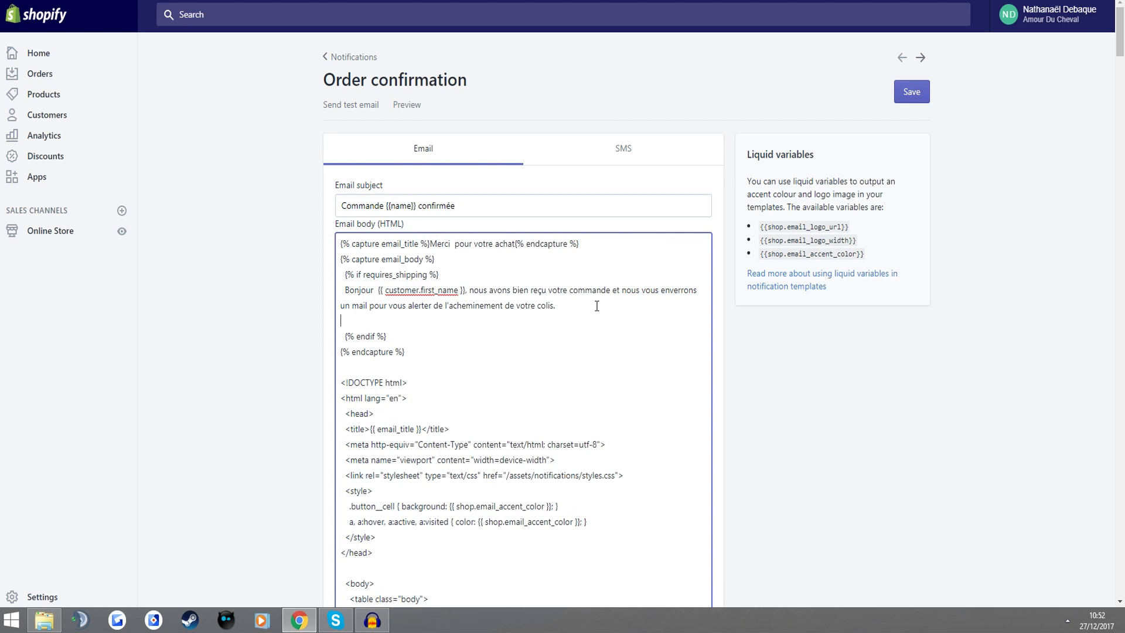
key("ctrl+v")
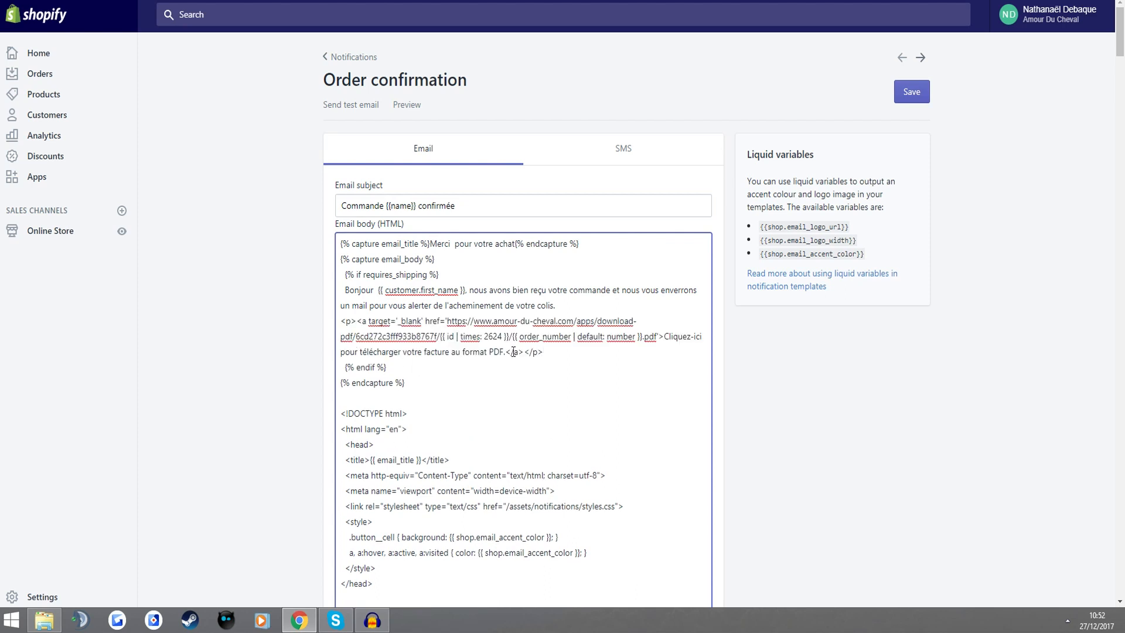
left_click(912, 92)
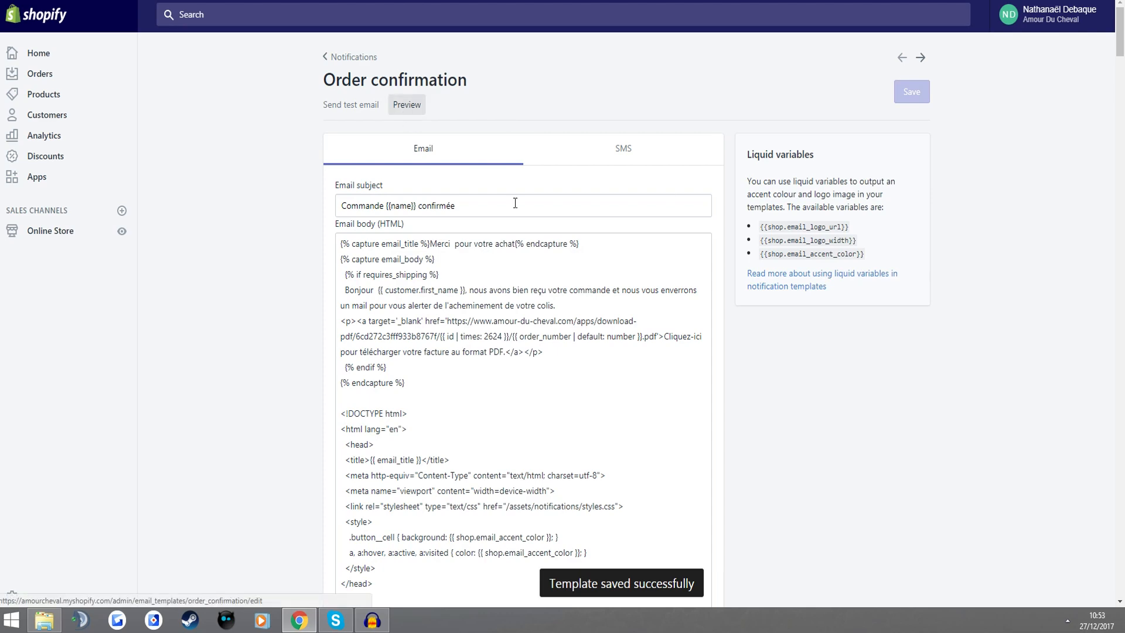
Preview the Order confirmation email with its invoice download link, close the preview and go to the store's apps.
left_click(406, 104)
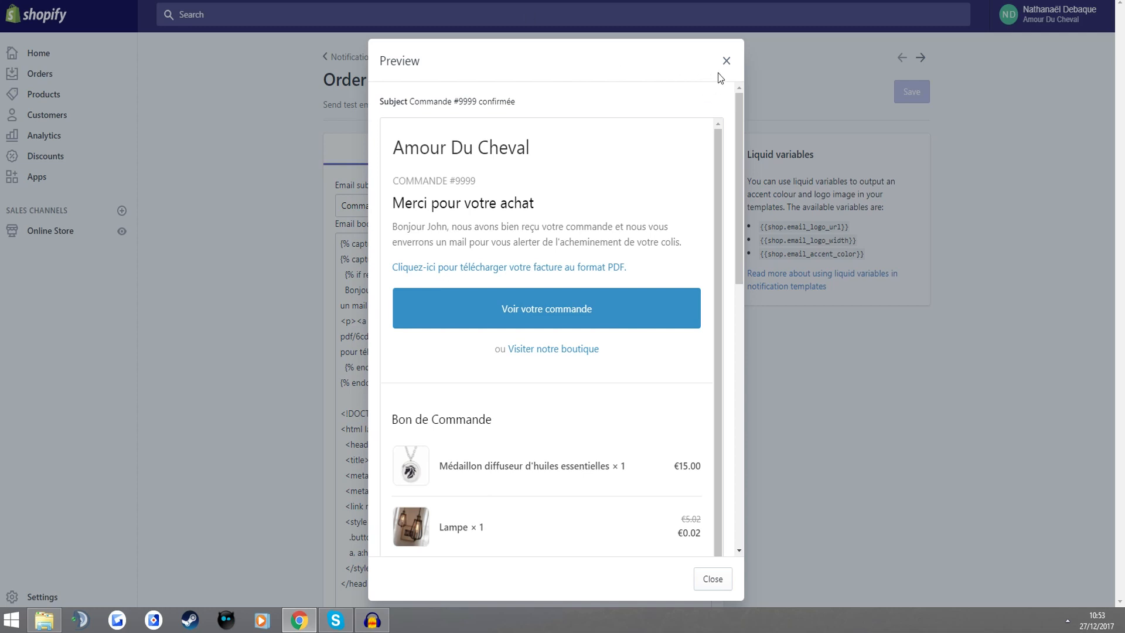
left_click(726, 61)
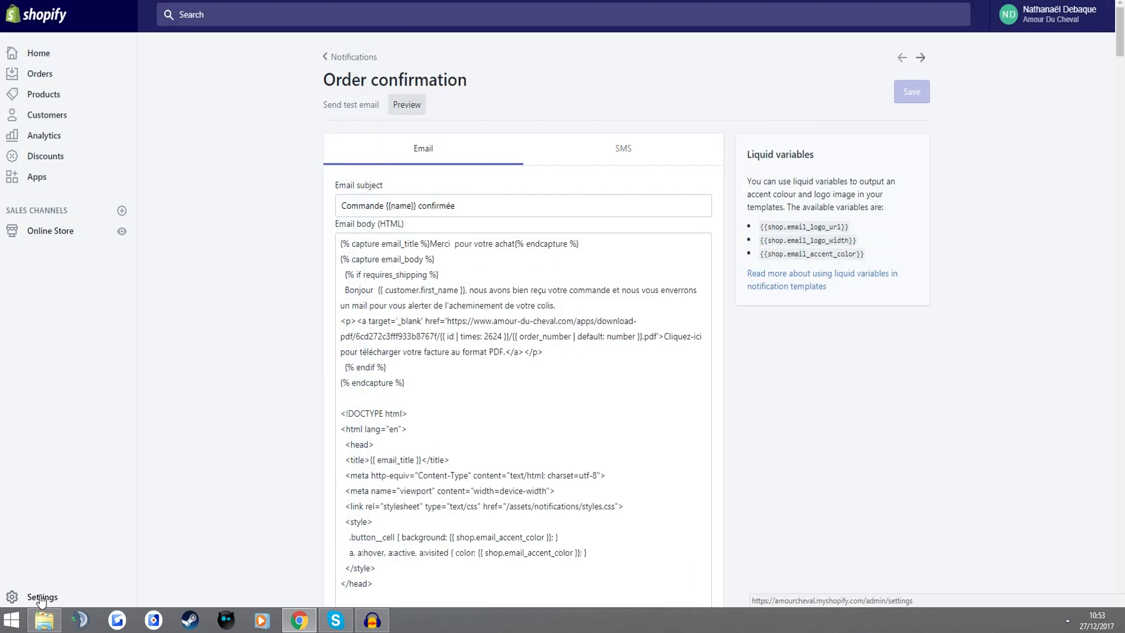
left_click(35, 181)
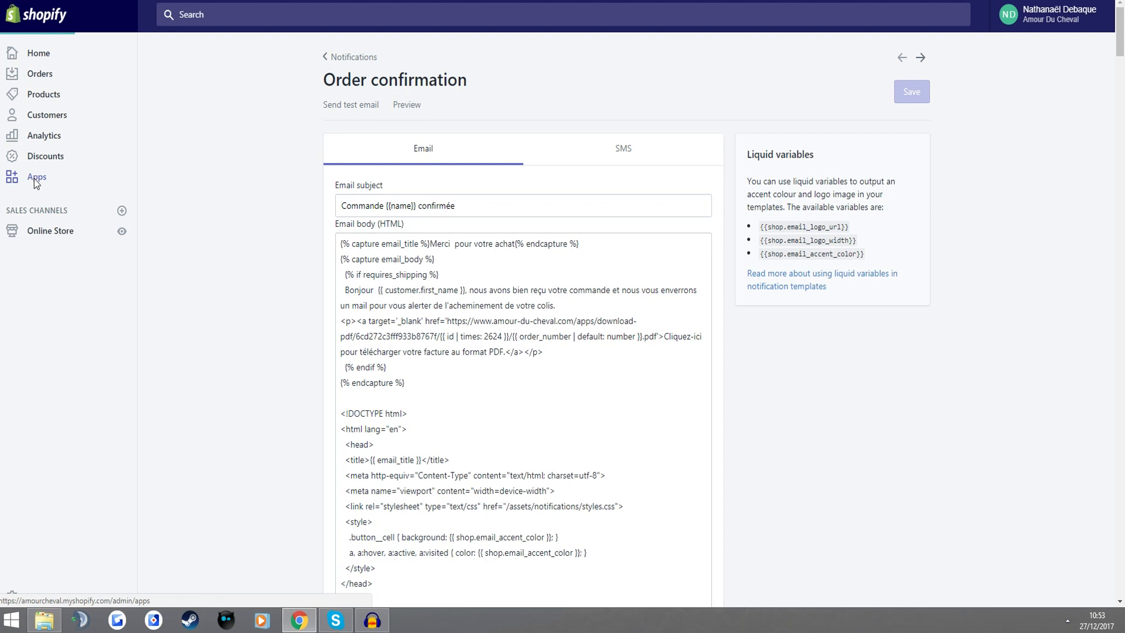